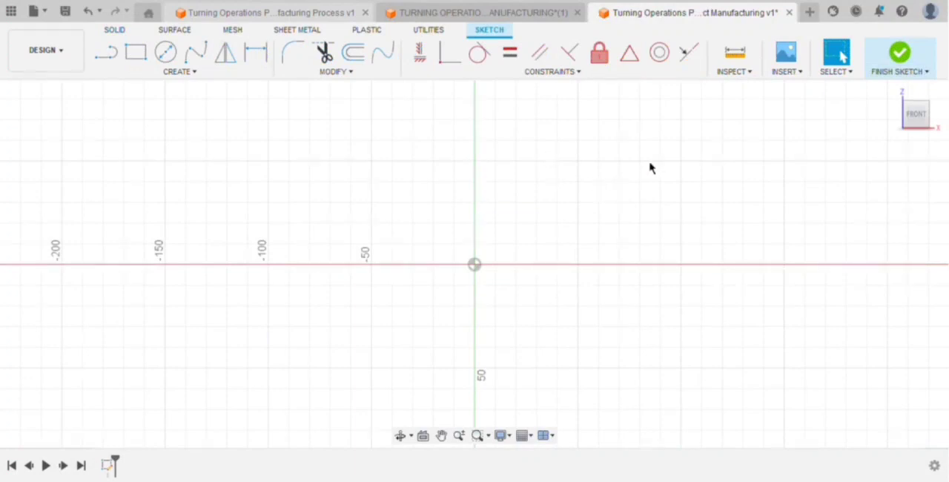
Draw a 20 mm vertical line straight up from the sketch origin.
{"action": "scroll", "coordinate": [644, 166], "scroll_direction": "down", "scroll_amount": 1}
{"action": "scroll", "coordinate": [667, 123], "scroll_direction": "up", "scroll_amount": 3}
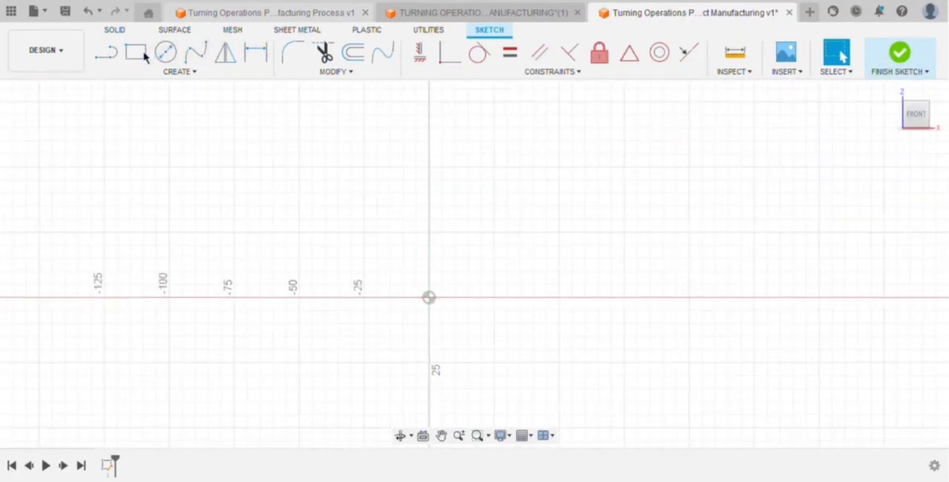
{"action": "key", "text": "l"}
{"action": "left_click", "coordinate": [429, 297]}
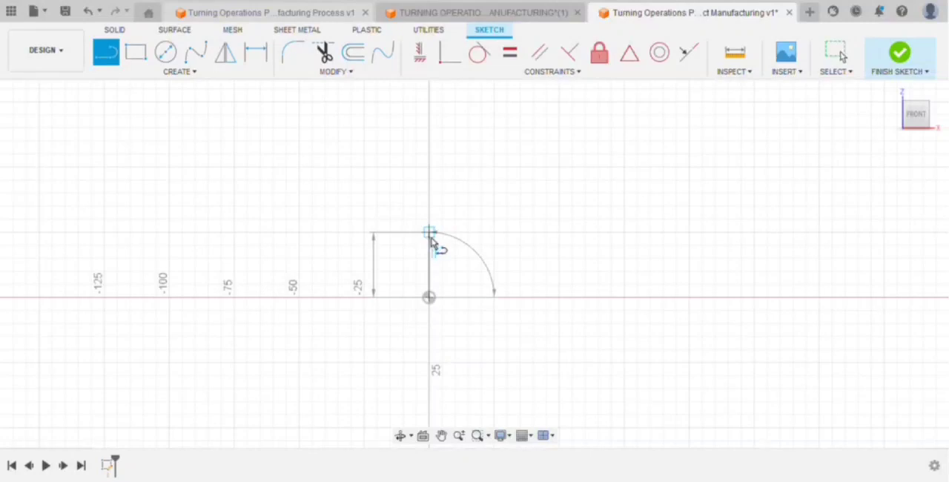
{"action": "type", "text": "20"}
{"action": "key", "text": "Return"}
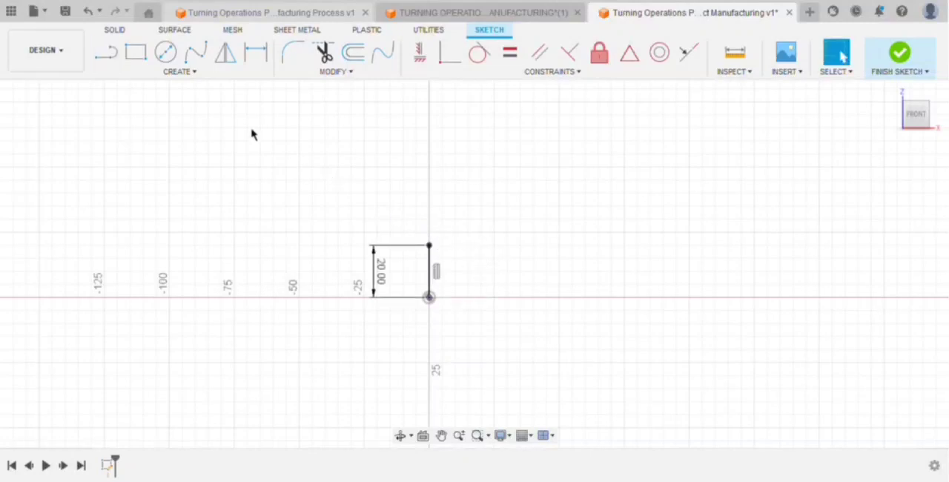
Draw a 30 mm horizontal line outward from the upper end of the vertical line.
{"action": "left_click", "coordinate": [106, 52]}
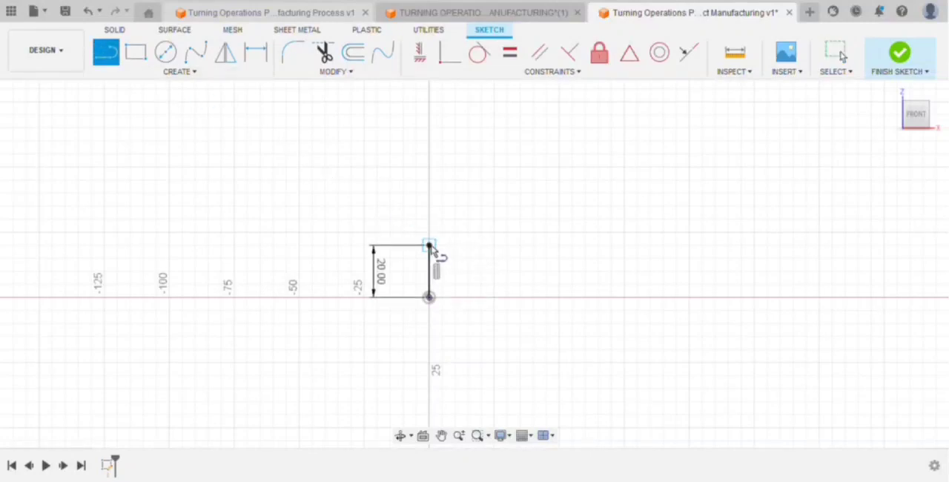
{"action": "left_click", "coordinate": [429, 245]}
{"action": "type", "text": "30"}
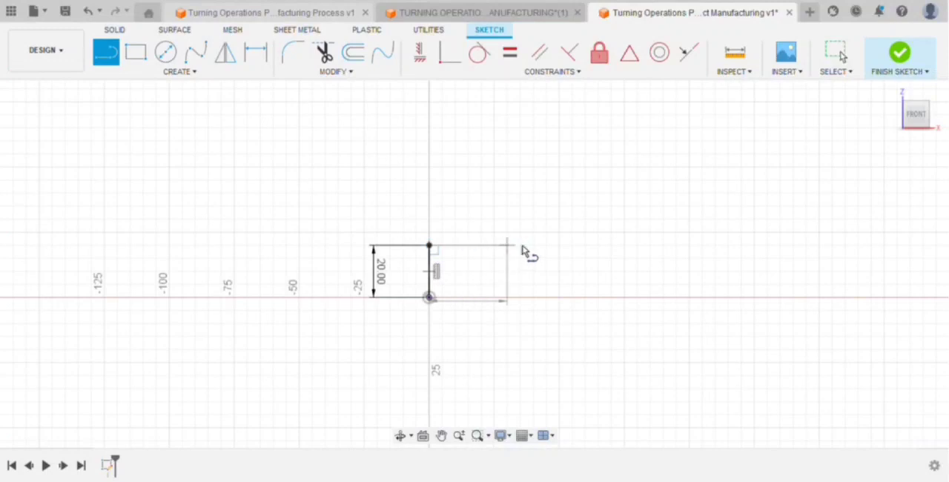
{"action": "key", "text": "Return"}
{"action": "scroll", "coordinate": [522, 251], "scroll_direction": "up", "scroll_amount": 4}
Add a short 3 mm line sloping down and outward from the free end of the 30 mm line.
{"action": "left_click", "coordinate": [106, 52]}
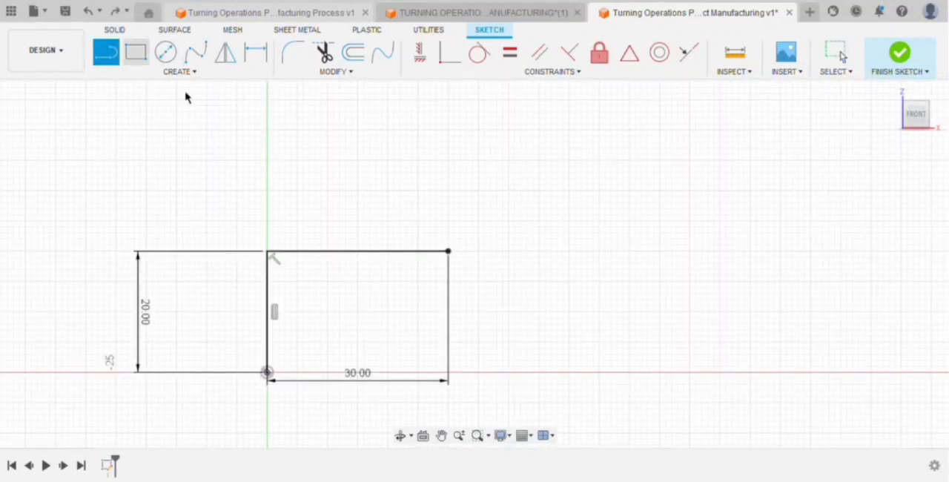
{"action": "left_click", "coordinate": [447, 252]}
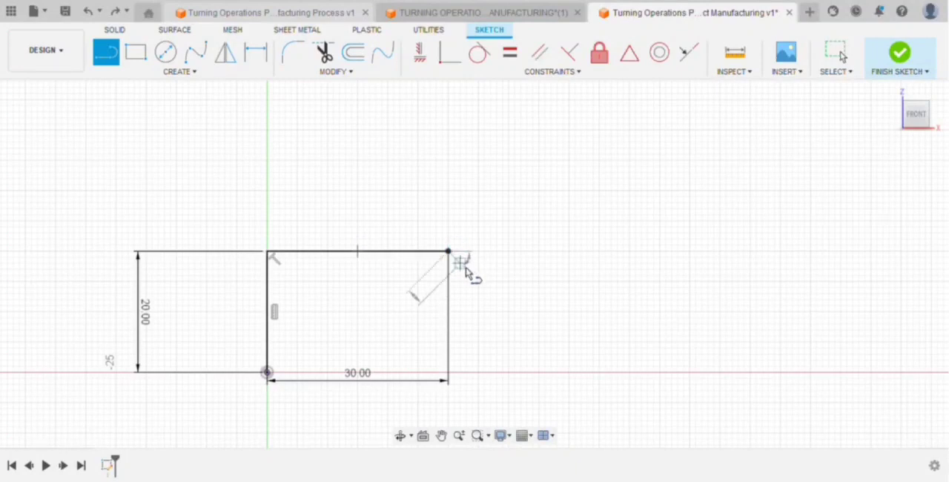
{"action": "type", "text": "3"}
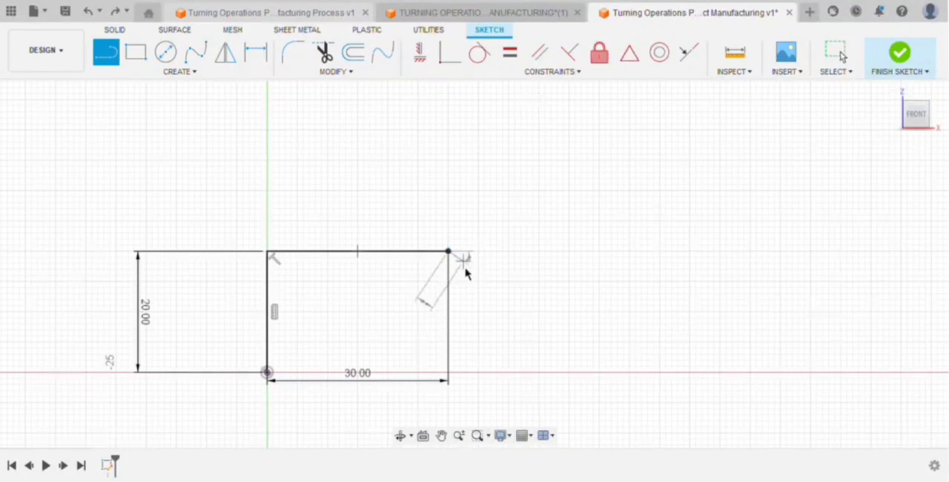
{"action": "key", "text": "Return"}
Extend the profile from the short slope with a 20 mm horizontal line and a 1 mm vertical drop at its end.
{"action": "left_click", "coordinate": [108, 49]}
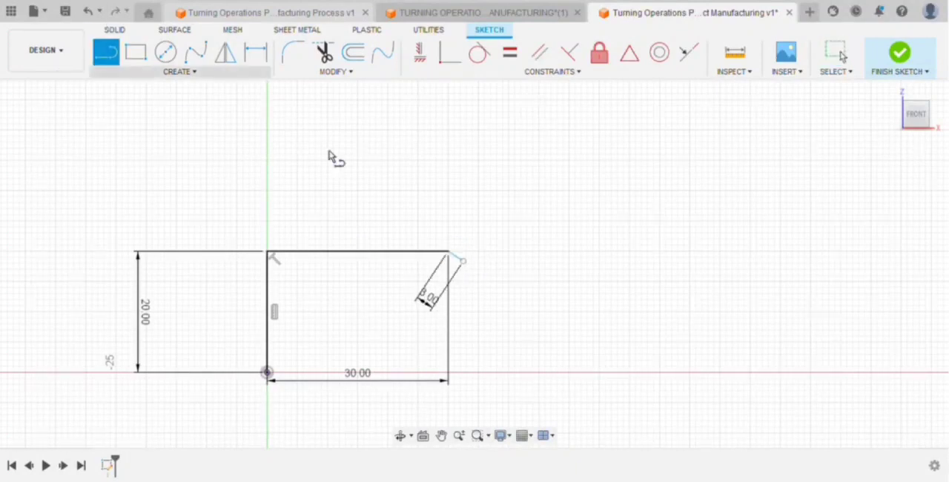
{"action": "left_click", "coordinate": [462, 263]}
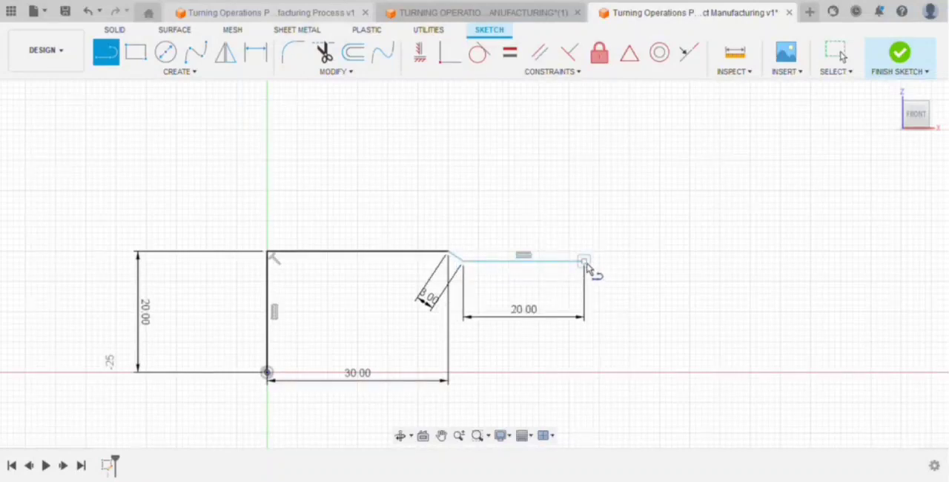
{"action": "left_click", "coordinate": [584, 262]}
{"action": "key", "text": "Escape"}
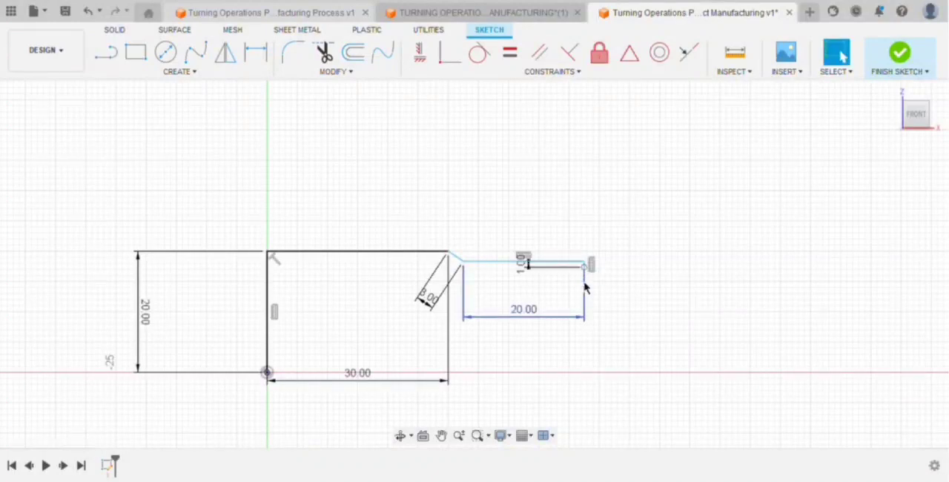
Draw the groove floor as a 10 mm horizontal line from the bottom of the 1 mm drop.
{"action": "left_click", "coordinate": [117, 59]}
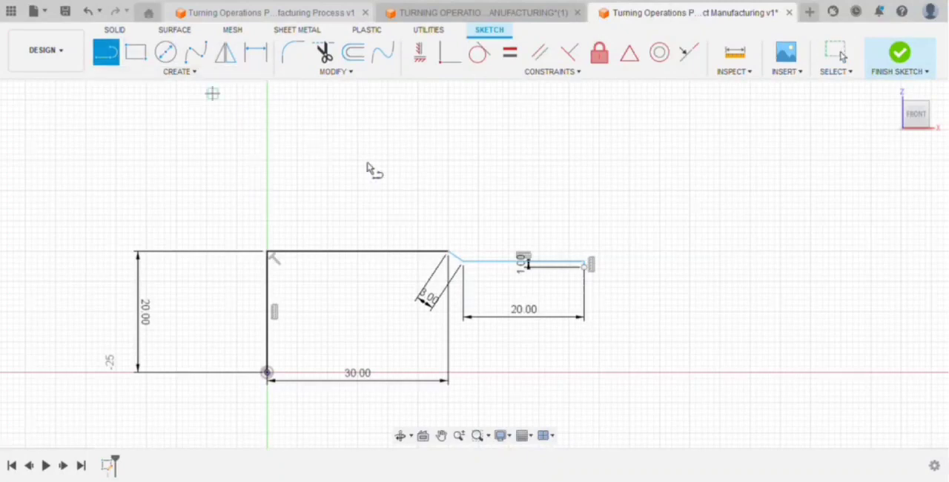
{"action": "left_click", "coordinate": [585, 266]}
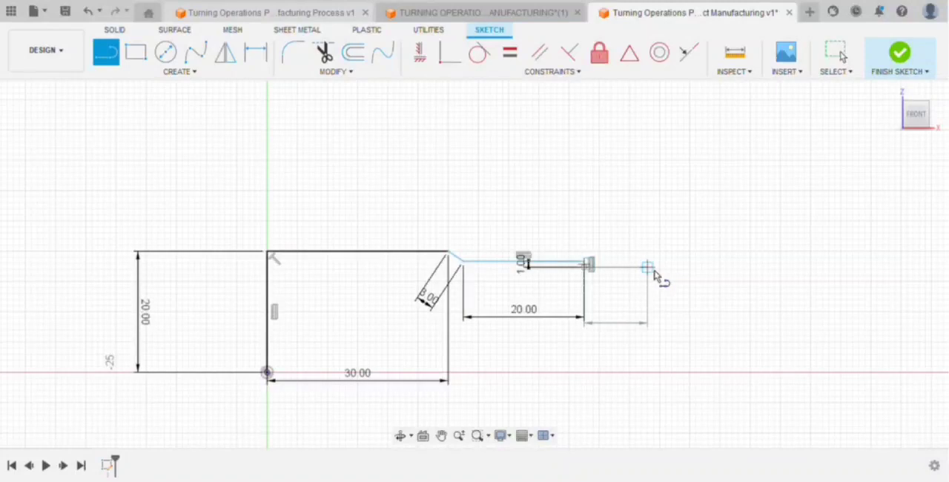
{"action": "left_click", "coordinate": [645, 266]}
{"action": "key", "text": "Escape"}
Close the groove with a 1 mm vertical line going up and continue the profile with a 5 mm horizontal line.
{"action": "left_click", "coordinate": [117, 59]}
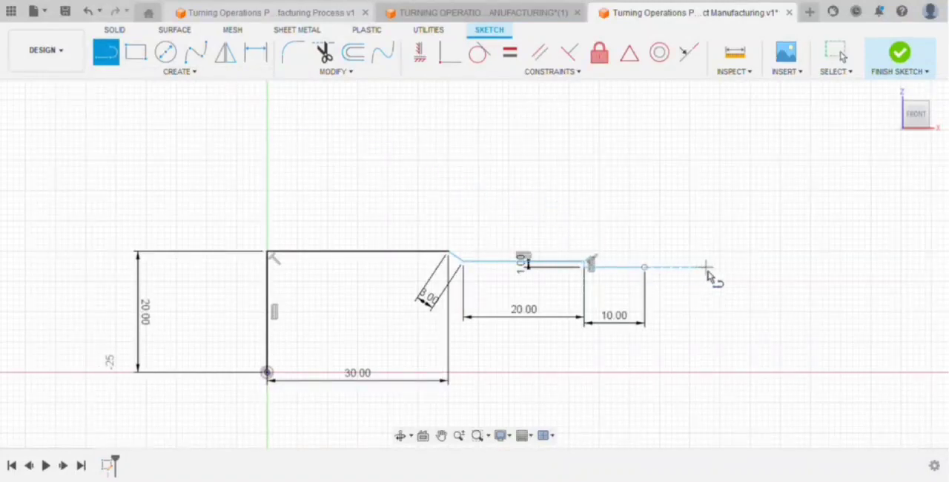
{"action": "scroll", "coordinate": [718, 272], "scroll_direction": "down", "scroll_amount": 1}
{"action": "scroll", "coordinate": [734, 277], "scroll_direction": "up", "scroll_amount": 2}
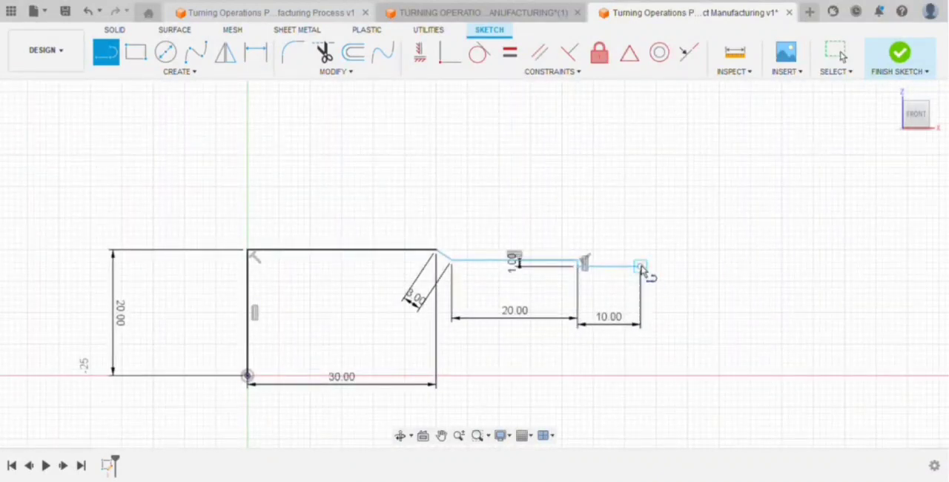
{"action": "key", "text": "Escape"}
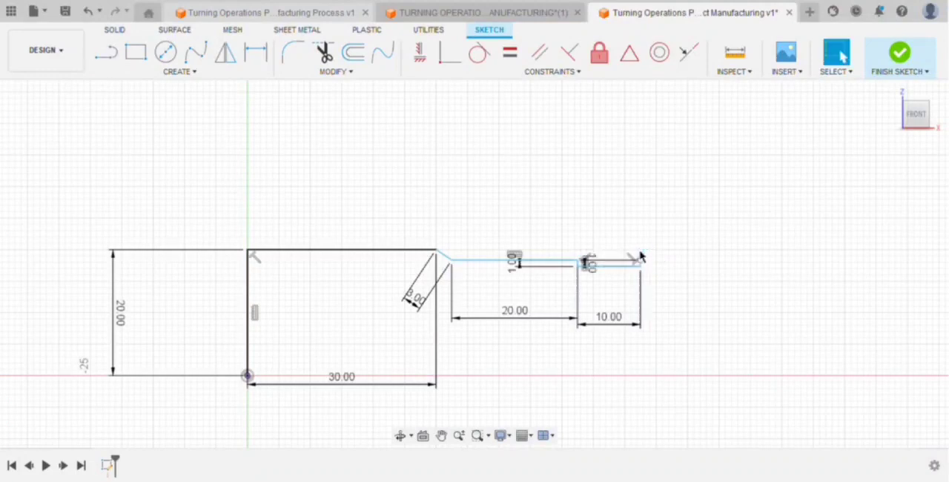
{"action": "left_click", "coordinate": [106, 52]}
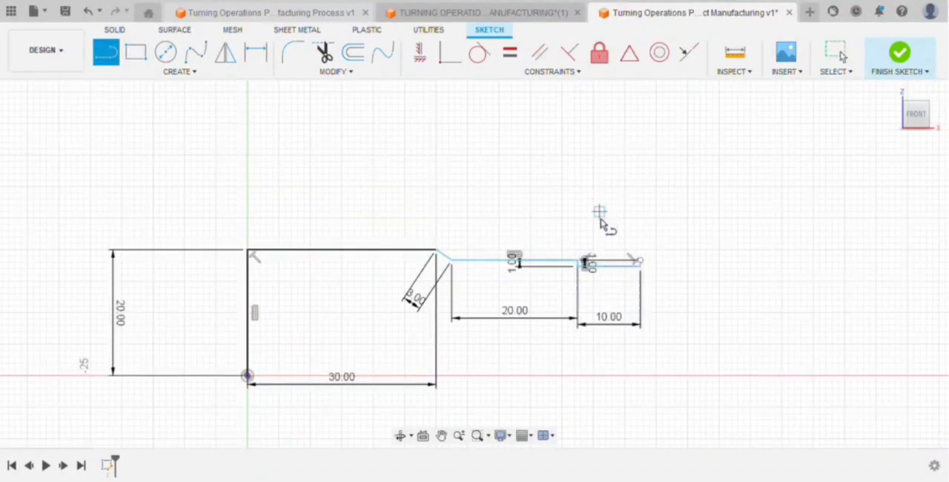
{"action": "left_click", "coordinate": [639, 261]}
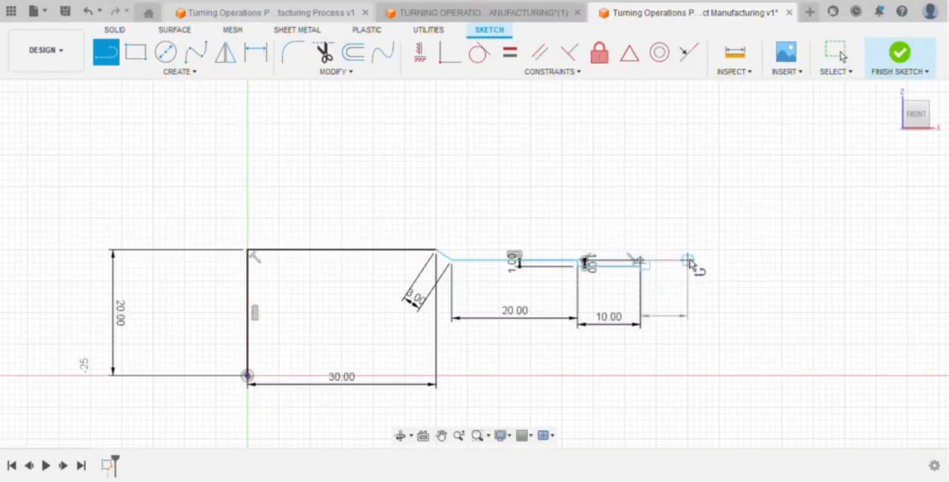
{"action": "key", "text": "Return"}
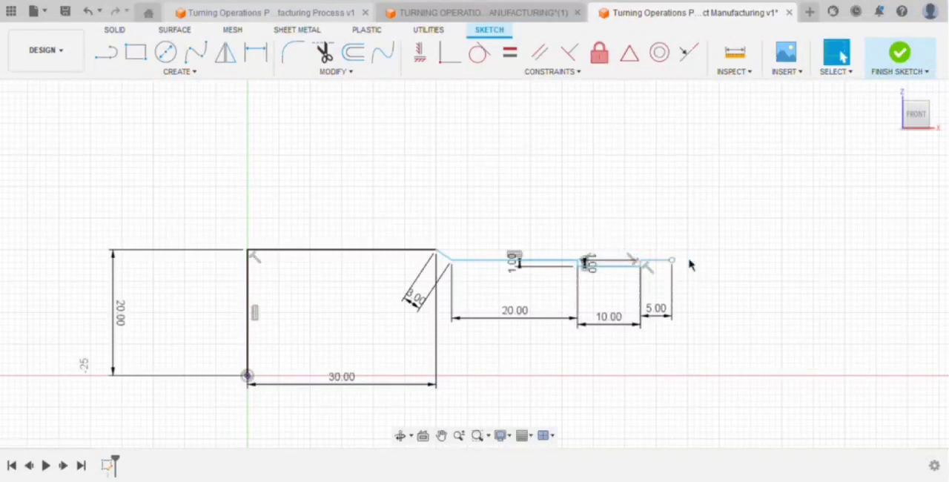
{"action": "left_click", "coordinate": [106, 52]}
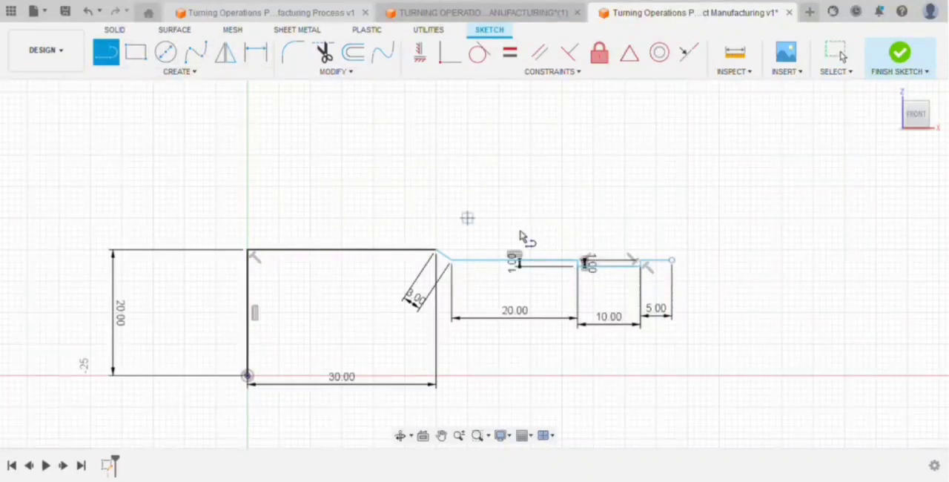
{"action": "scroll", "coordinate": [756, 289], "scroll_direction": "up", "scroll_amount": 2}
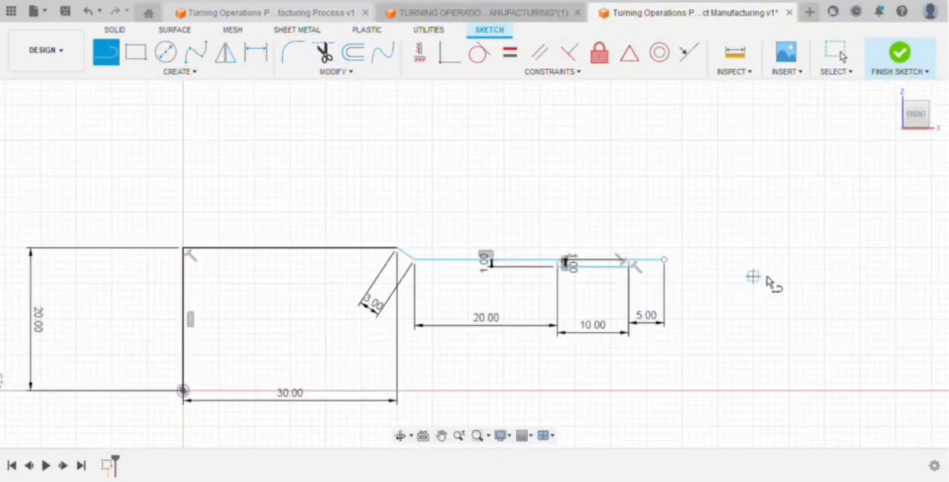
{"action": "left_click", "coordinate": [654, 258]}
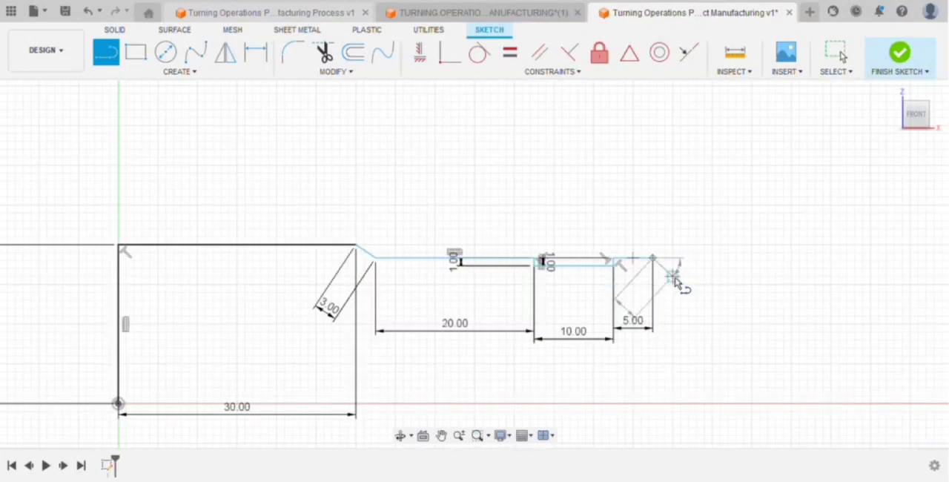
{"action": "left_click", "coordinate": [87, 11]}
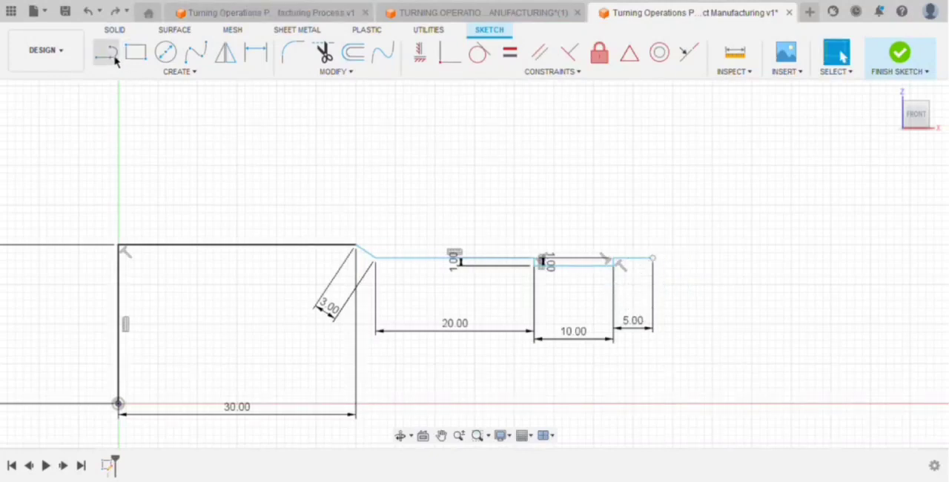
Draw a line sloping down and outward at 45° from the free end of the 5 mm horizontal line.
{"action": "left_click", "coordinate": [113, 56]}
{"action": "left_click", "coordinate": [653, 258]}
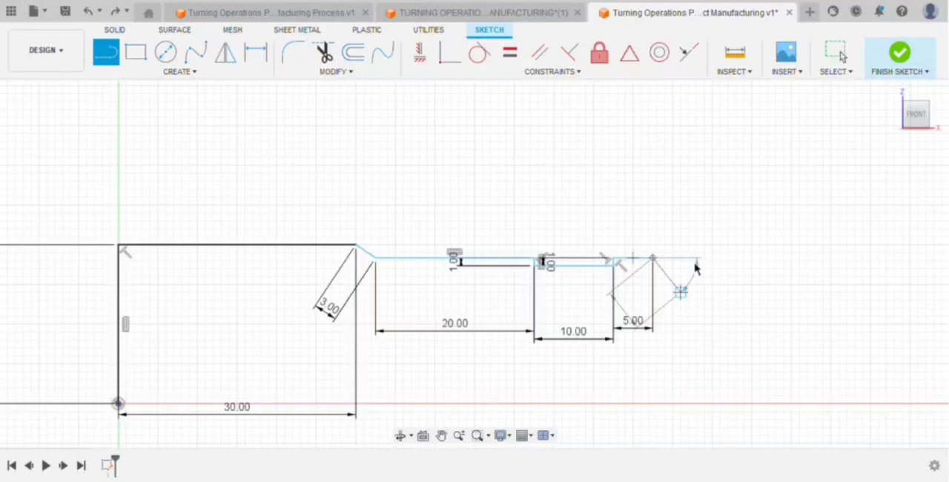
{"action": "left_click", "coordinate": [671, 282]}
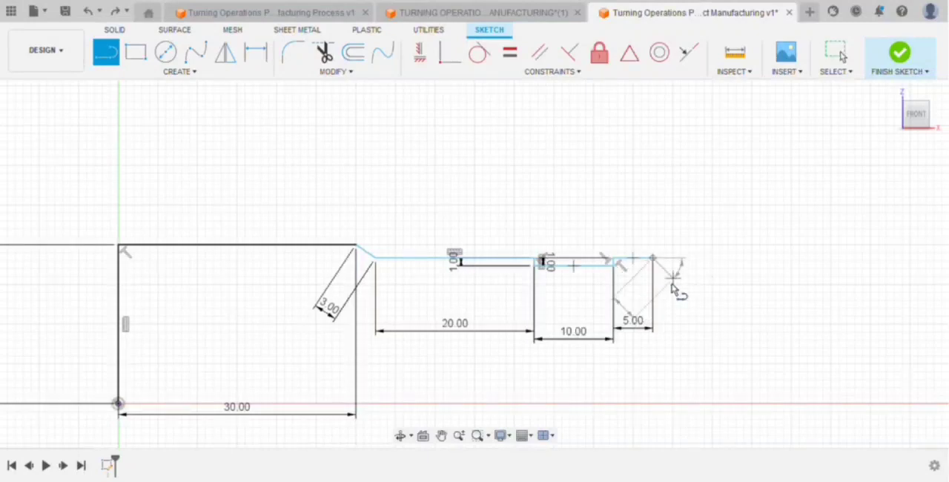
{"action": "key", "text": "Escape"}
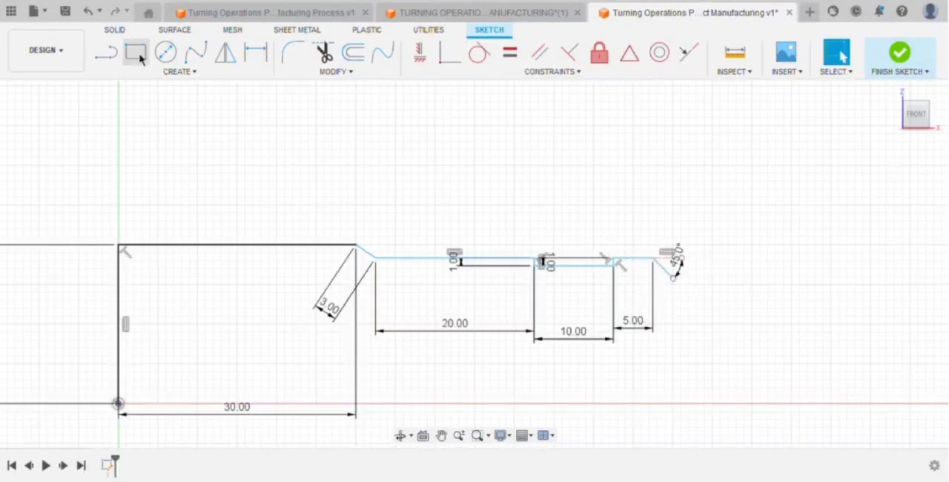
Dimension the 45° line to a length of 5 mm.
{"action": "left_click", "coordinate": [255, 55]}
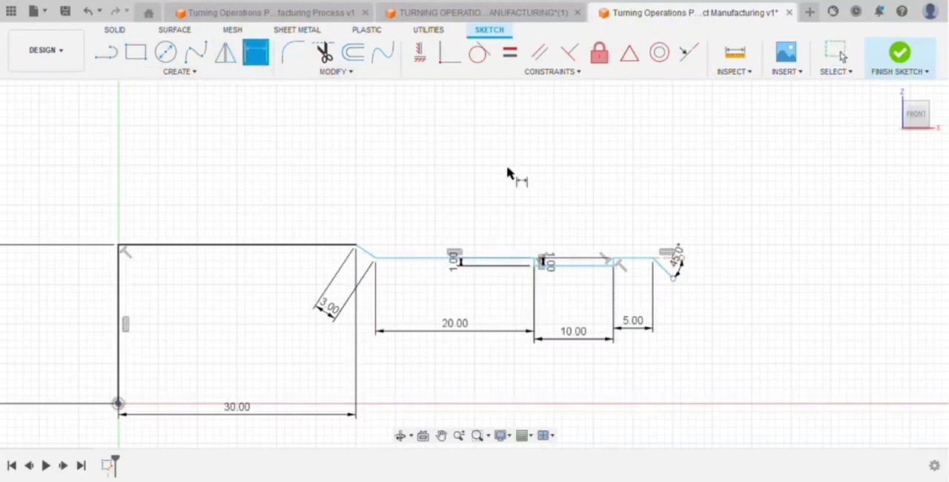
{"action": "left_click", "coordinate": [669, 273]}
{"action": "left_click", "coordinate": [697, 231]}
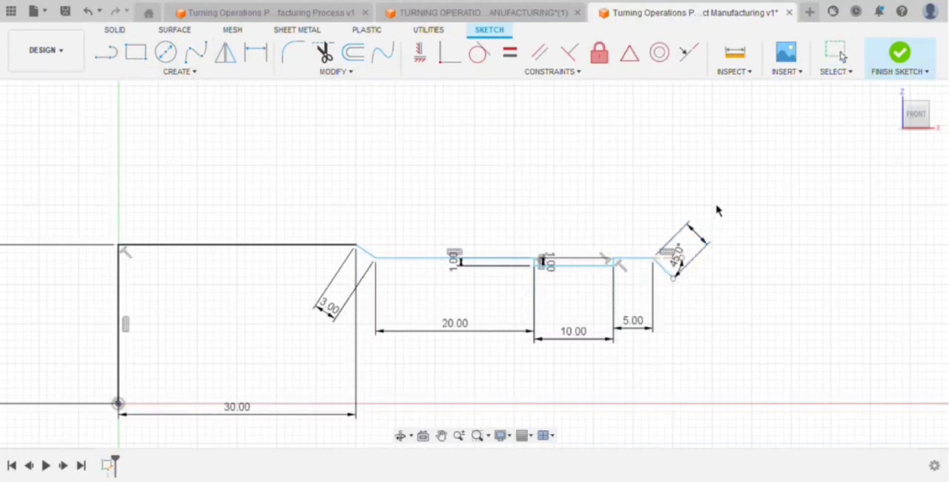
{"action": "key", "text": "Return"}
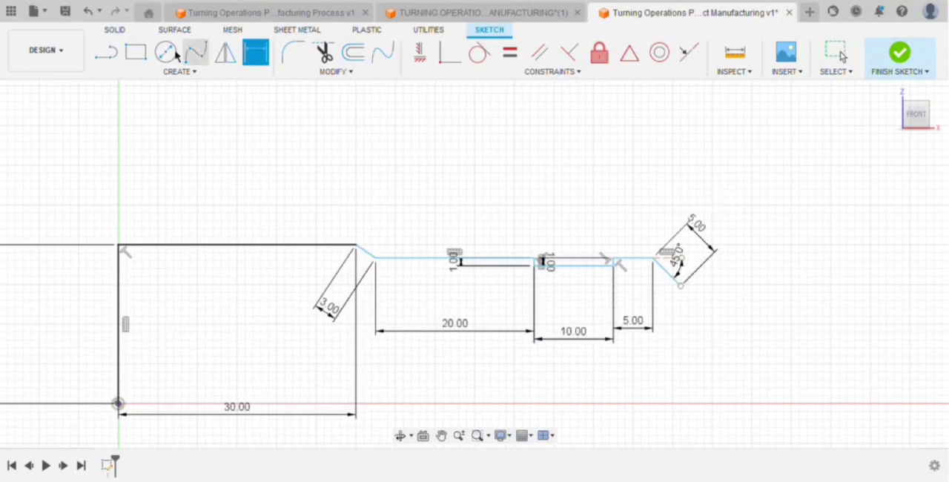
Try to draw a 1 mm line downward from the lower end of the 45° line.
{"action": "left_click", "coordinate": [106, 54]}
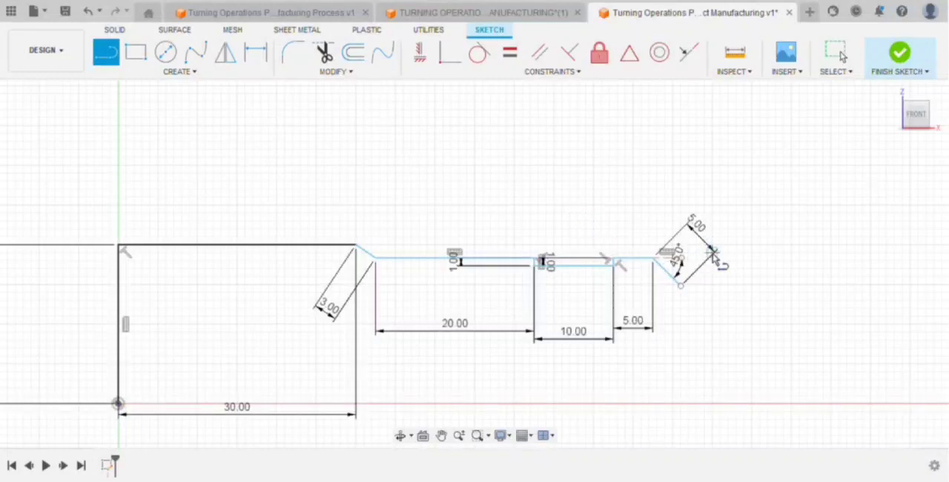
{"action": "left_click", "coordinate": [681, 287]}
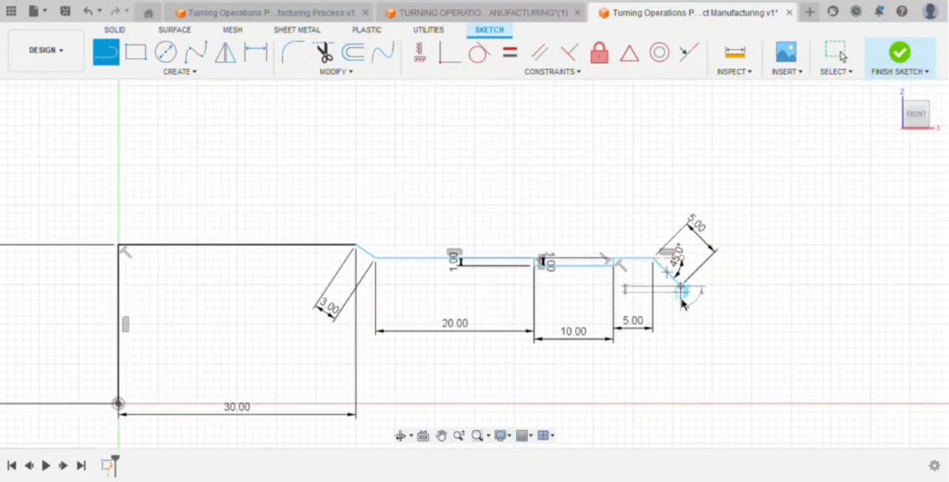
{"action": "key", "text": "Escape"}
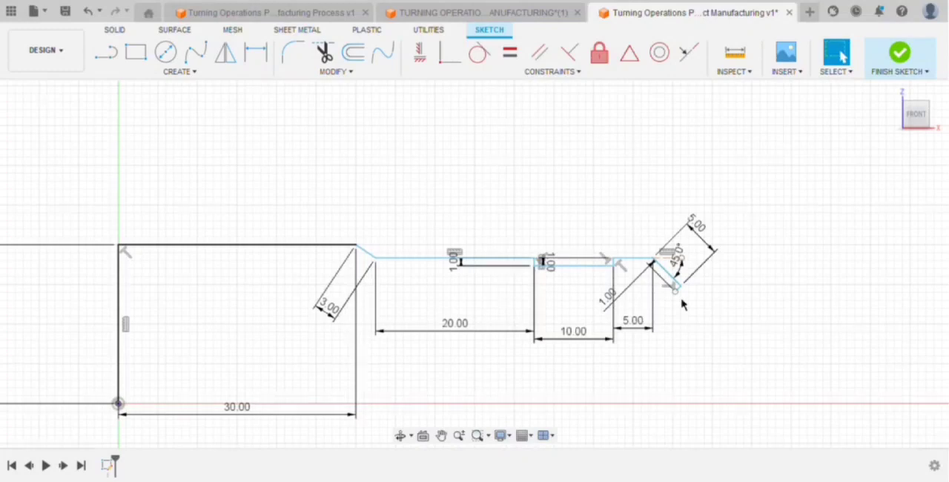
Draw a 1 mm vertical line down from the lower end of the 45° line.
{"action": "key", "text": "l"}
{"action": "scroll", "coordinate": [682, 304], "scroll_direction": "up", "scroll_amount": 5}
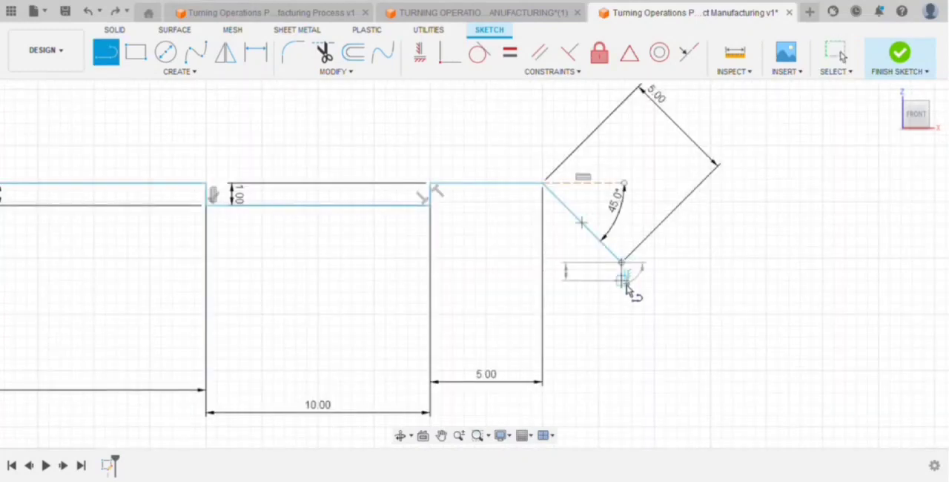
{"action": "left_click", "coordinate": [625, 284]}
{"action": "key", "text": "Escape"}
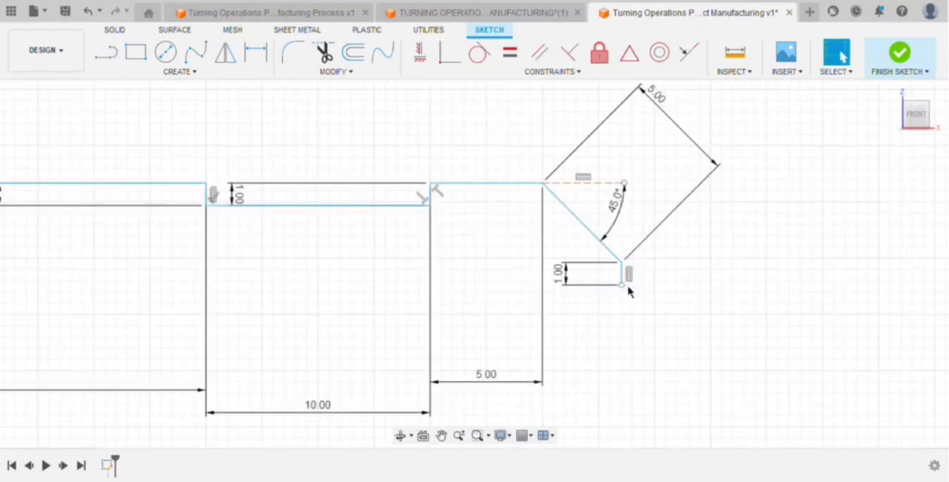
Draw a 5 mm horizontal line outward from the lower end of the 1 mm vertical line.
{"action": "key", "text": "l"}
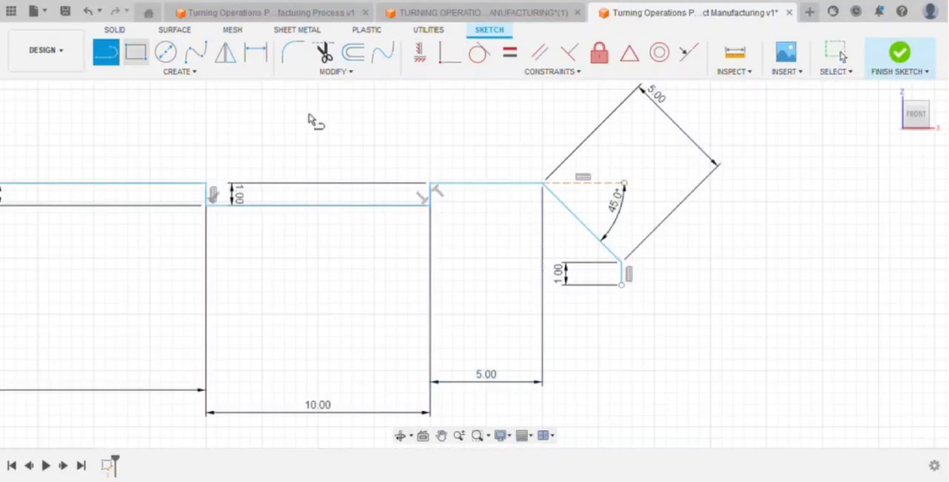
{"action": "left_click", "coordinate": [623, 285]}
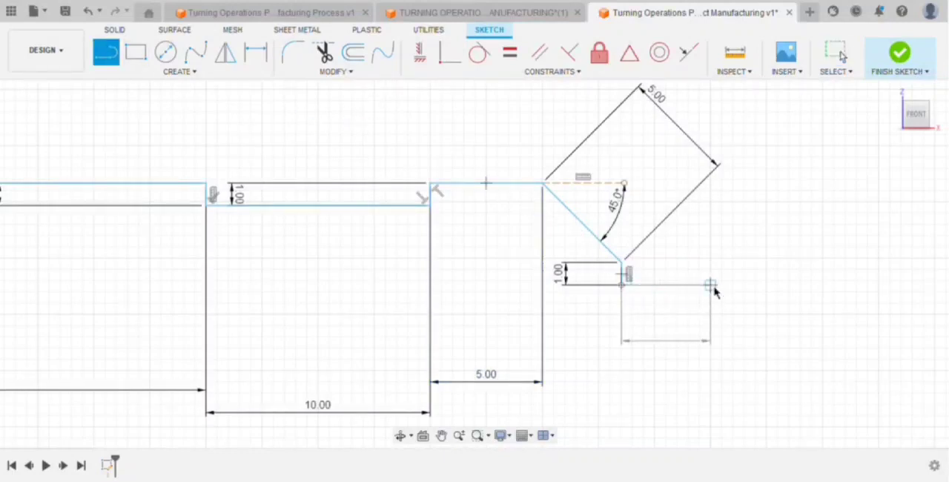
{"action": "type", "text": "5"}
{"action": "key", "text": "Return"}
{"action": "key", "text": "Escape"}
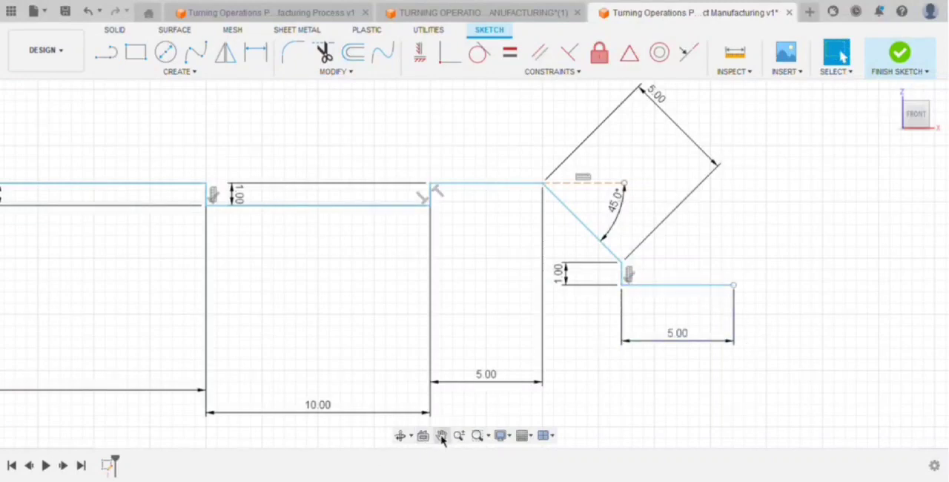
Draw a 1 mm vertical line upward from the free end of the new 5 mm line to close off the groove.
{"action": "left_click", "coordinate": [441, 435]}
{"action": "mouse_move", "coordinate": [645, 366]}
{"action": "left_mouse_down"}
{"action": "mouse_move", "coordinate": [577, 331]}
{"action": "mouse_move", "coordinate": [438, 316]}
{"action": "left_mouse_up"}
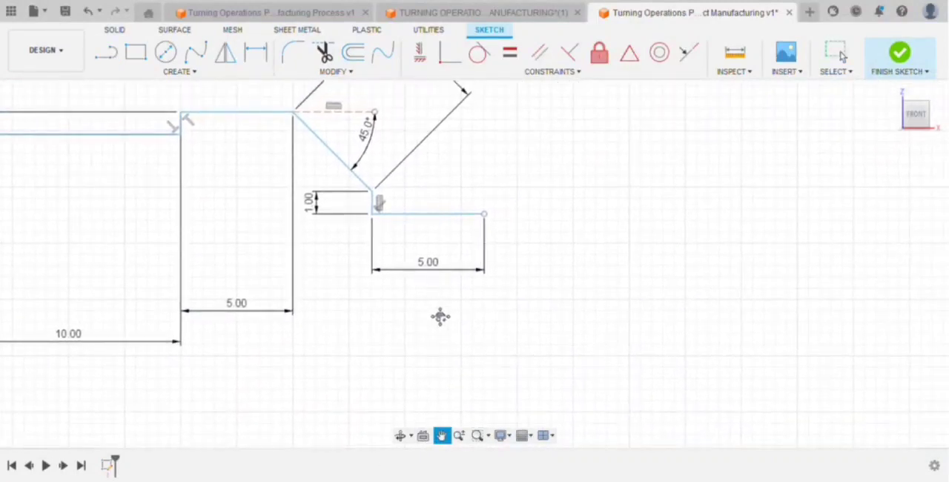
{"action": "left_click", "coordinate": [106, 53]}
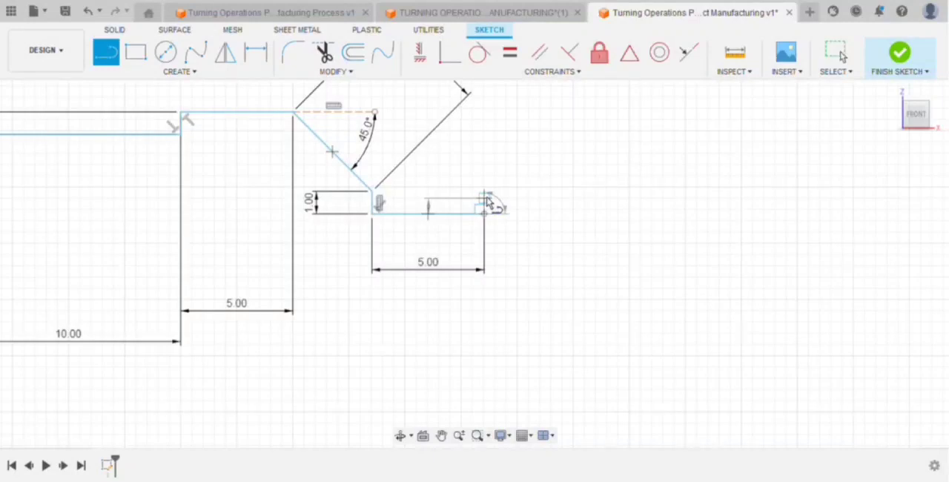
{"action": "type", "text": "1"}
{"action": "key", "text": "Return"}
Draw a 4 mm horizontal line outward from the upper end of the groove's 1 mm wall.
{"action": "left_click", "coordinate": [114, 53]}
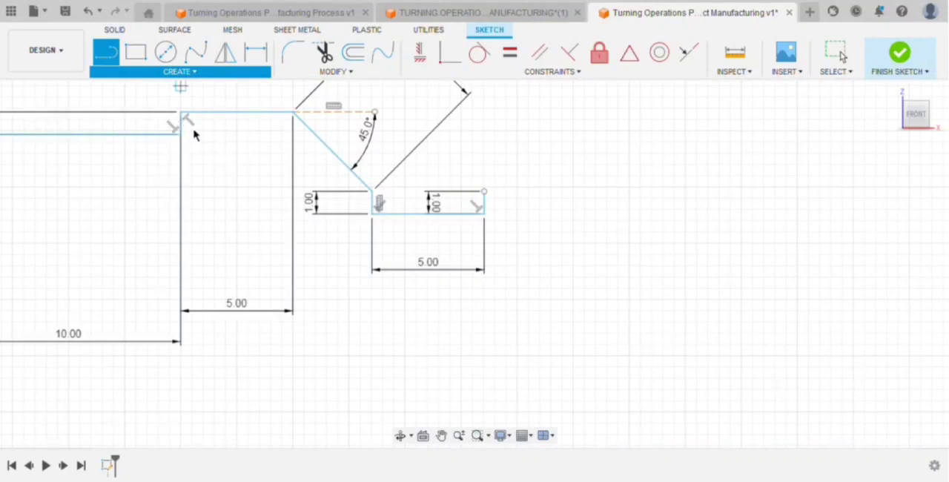
{"action": "left_click", "coordinate": [484, 191]}
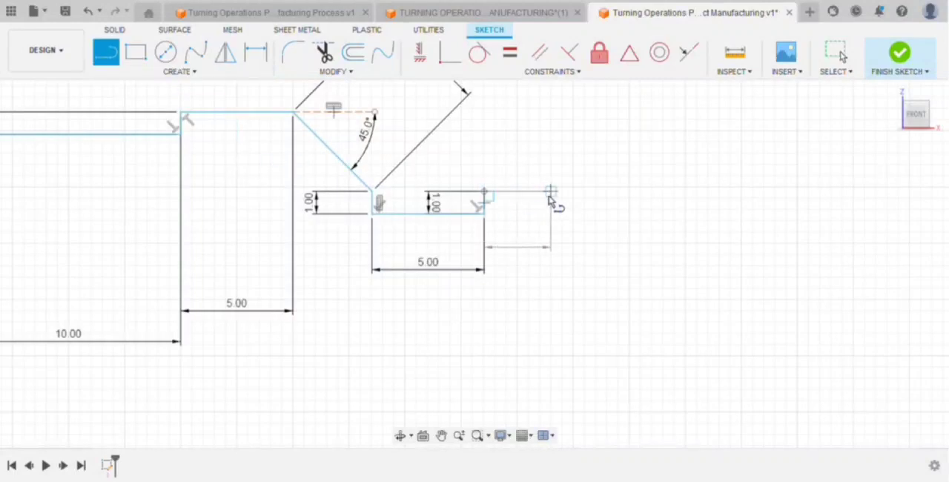
{"action": "type", "text": "4"}
{"action": "key", "text": "Return"}
{"action": "key", "text": "Escape"}
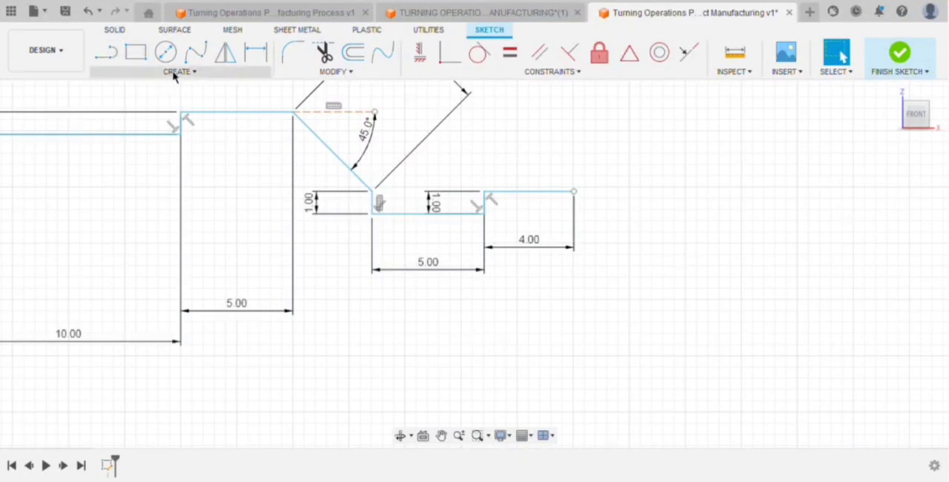
Draw a tangent arc of 10 mm radius curving upward from the free end of the 4 mm line.
{"action": "left_click", "coordinate": [249, 158]}
{"action": "left_click", "coordinate": [573, 192]}
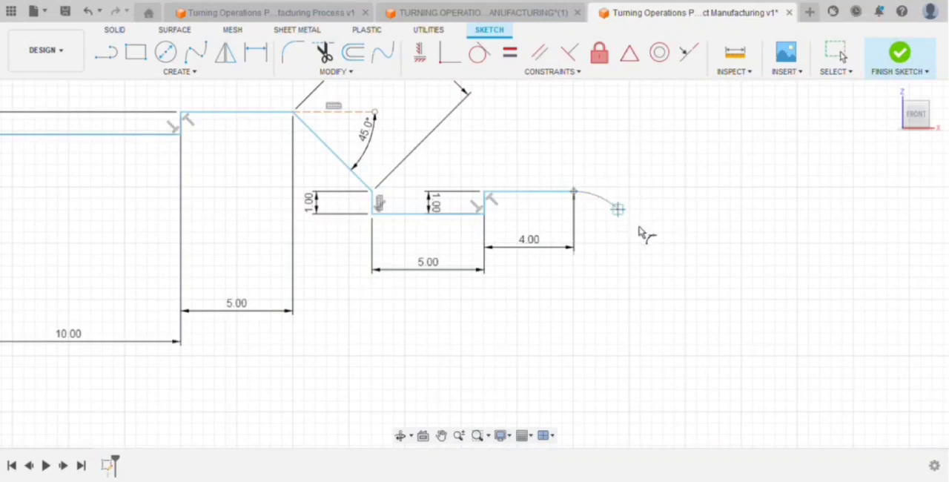
{"action": "scroll", "coordinate": [575, 193], "scroll_direction": "down", "scroll_amount": 2}
{"action": "middle_click_drag", "start_coordinate": [576, 193], "coordinate": [475, 280]}
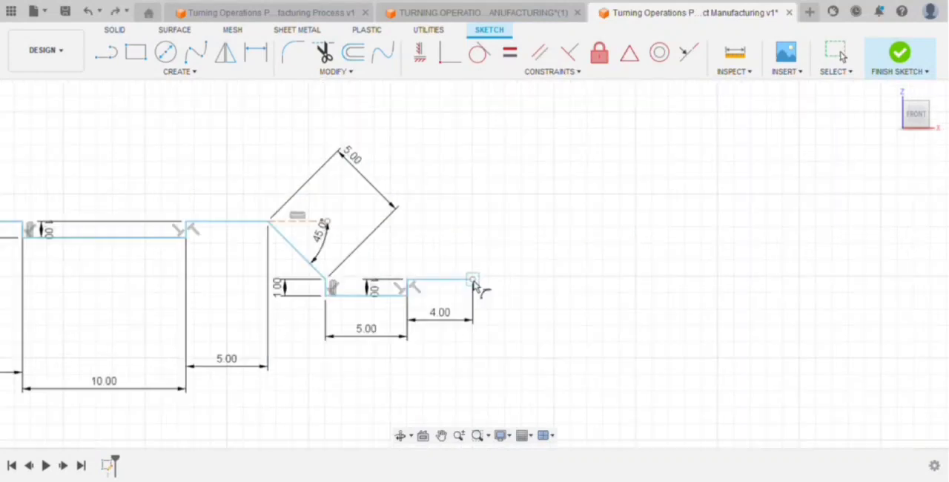
{"action": "left_click", "coordinate": [538, 267]}
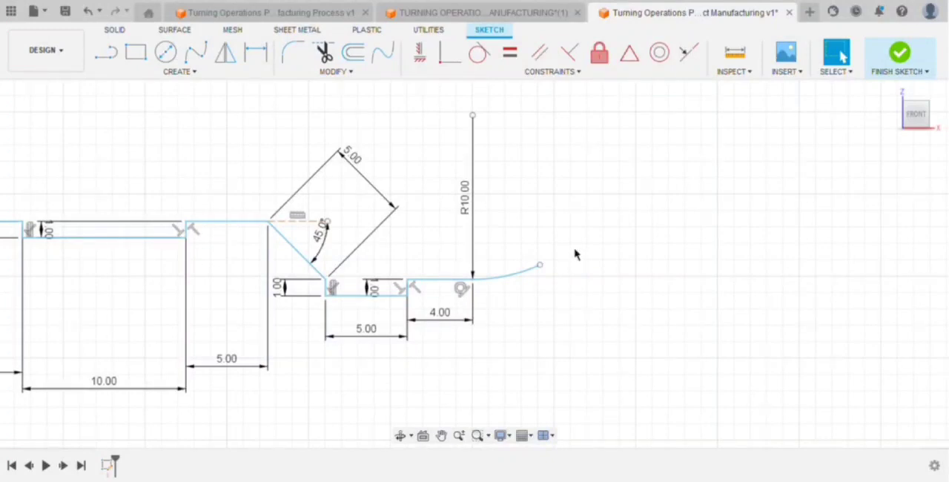
Draw a 20 mm horizontal line outward from the free end of the arc.
{"action": "left_click", "coordinate": [112, 55]}
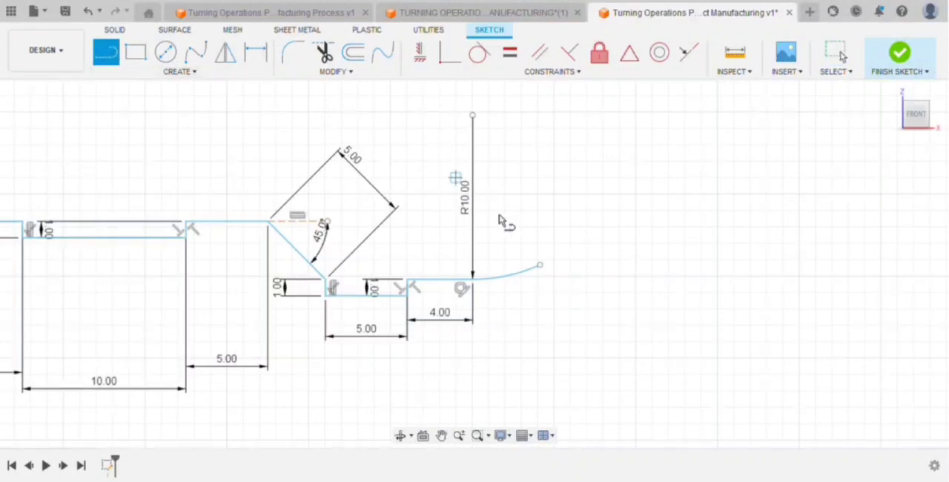
{"action": "left_click", "coordinate": [538, 264]}
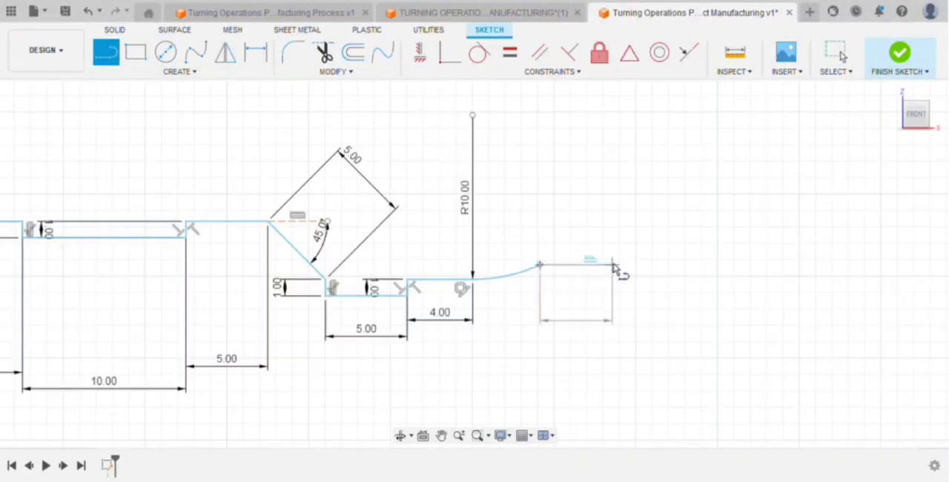
{"action": "type", "text": "20"}
{"action": "key", "text": "Return"}
{"action": "key", "text": "Escape"}
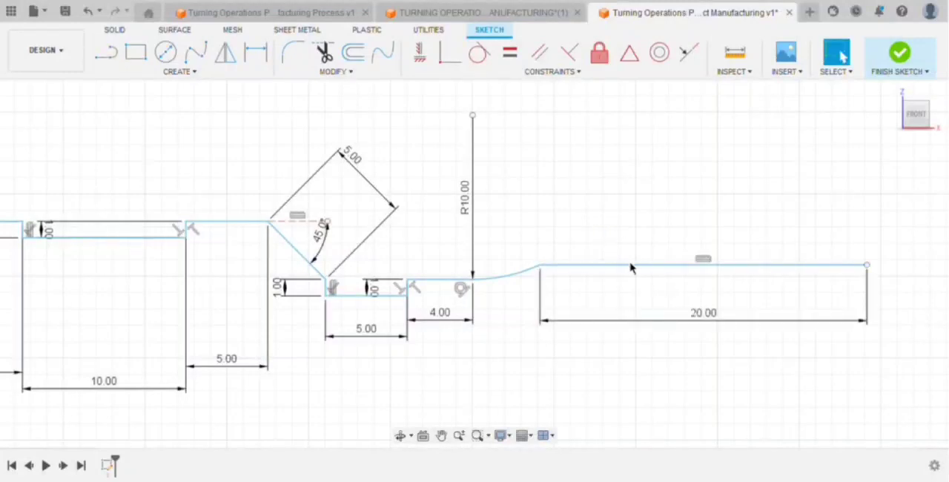
Draw a chamfer line about 2.5 mm long sloping down and outward at 45° from the end of the 20 mm line.
{"action": "scroll", "coordinate": [749, 301], "scroll_direction": "down", "scroll_amount": 2}
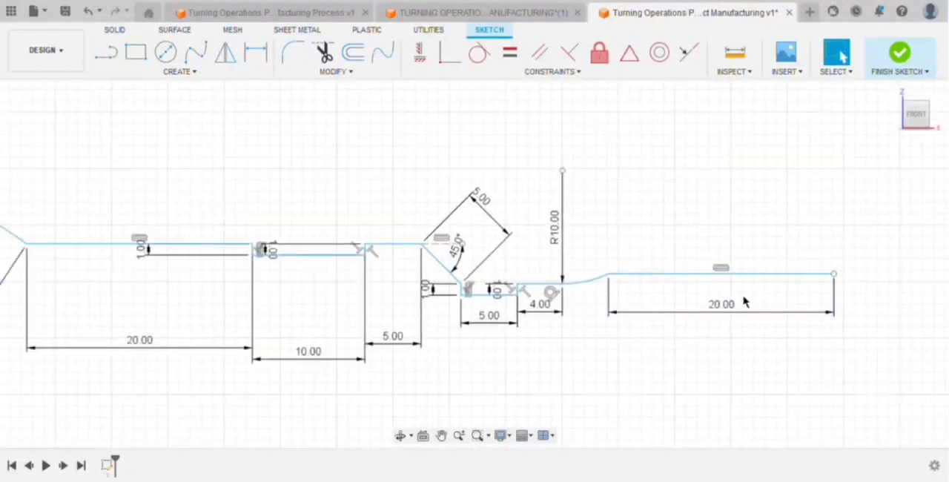
{"action": "left_click", "coordinate": [441, 435]}
{"action": "mouse_move", "coordinate": [642, 346]}
{"action": "left_mouse_down"}
{"action": "mouse_move", "coordinate": [423, 373]}
{"action": "mouse_move", "coordinate": [409, 367]}
{"action": "left_mouse_up"}
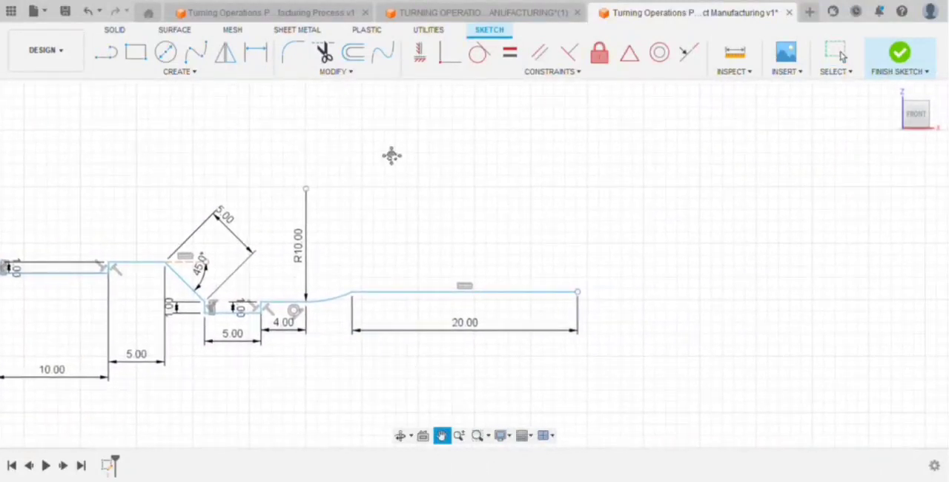
{"action": "left_click", "coordinate": [103, 54]}
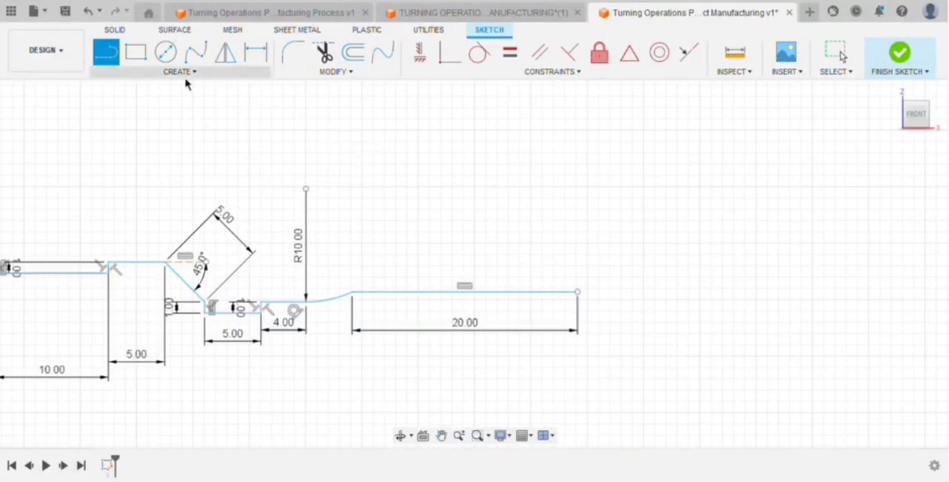
{"action": "left_click", "coordinate": [577, 292]}
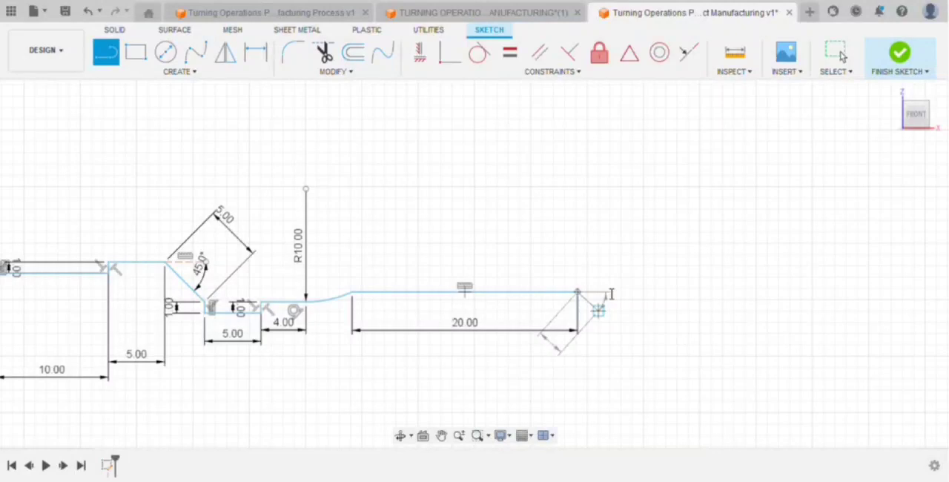
{"action": "key", "text": "Return"}
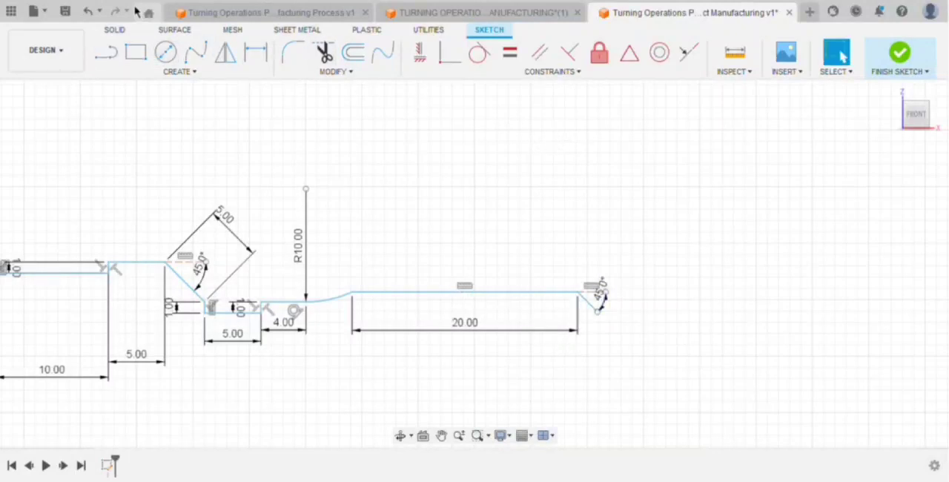
Dimension the length of the short 45° chamfer line.
{"action": "left_click", "coordinate": [106, 51]}
{"action": "left_click", "coordinate": [255, 52]}
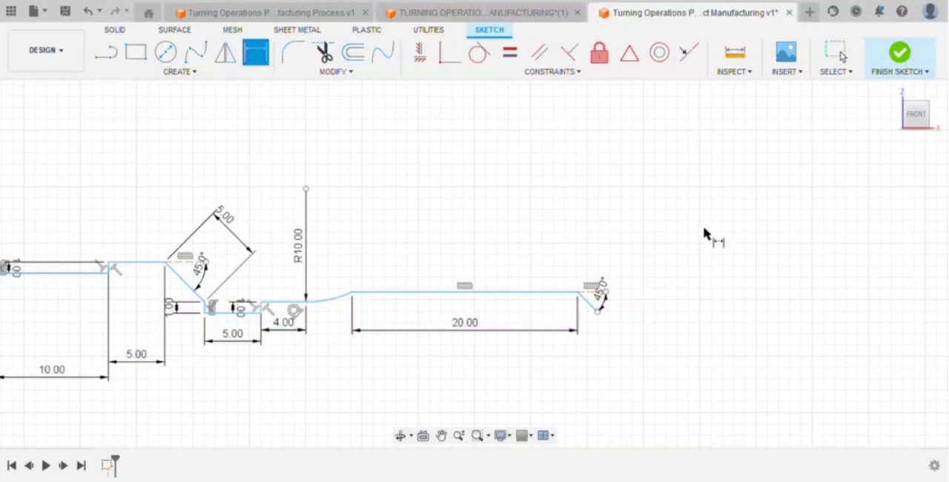
{"action": "left_click", "coordinate": [595, 306]}
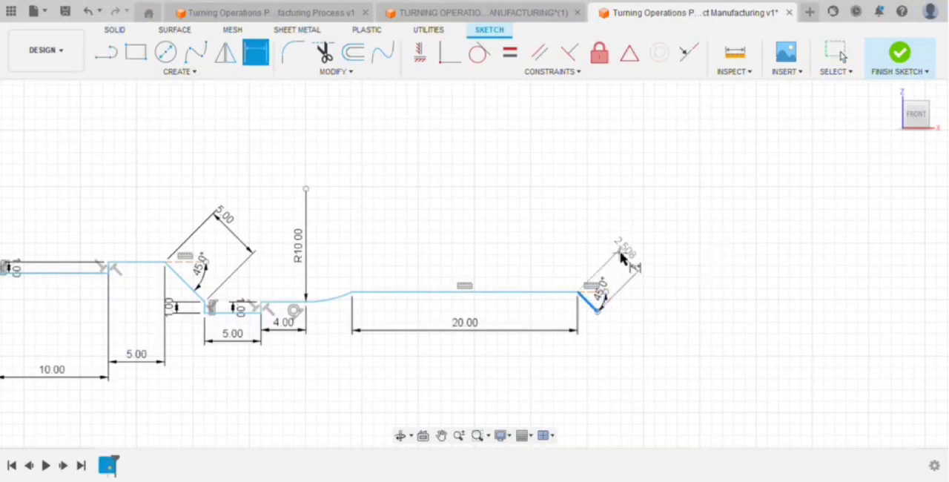
{"action": "left_click", "coordinate": [621, 255]}
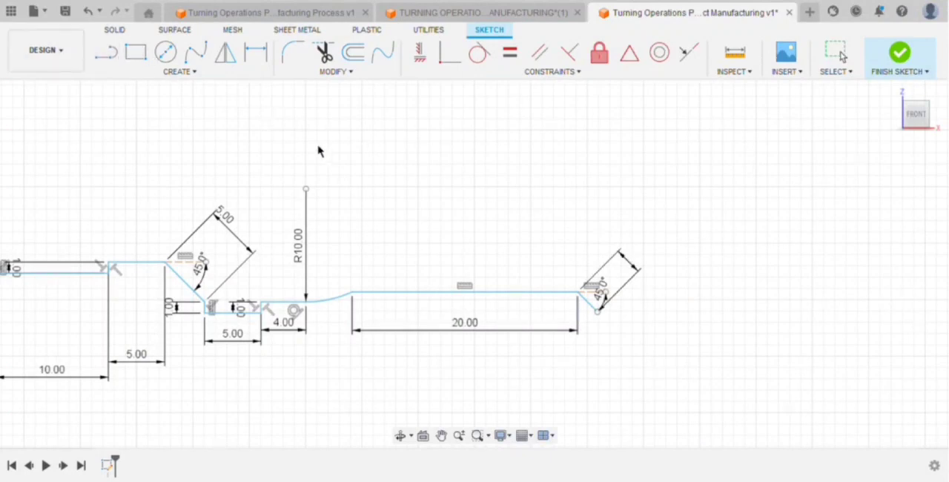
{"action": "key", "text": "d"}
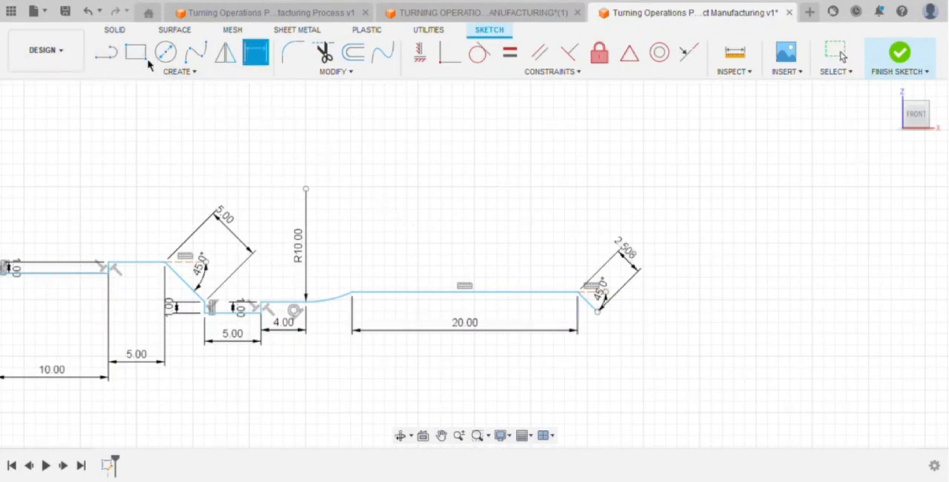
Close the profile with a vertical line from the chamfer's end down to the horizontal axis and a line along the axis to the origin.
{"action": "scroll", "coordinate": [222, 326], "scroll_direction": "down", "scroll_amount": 2}
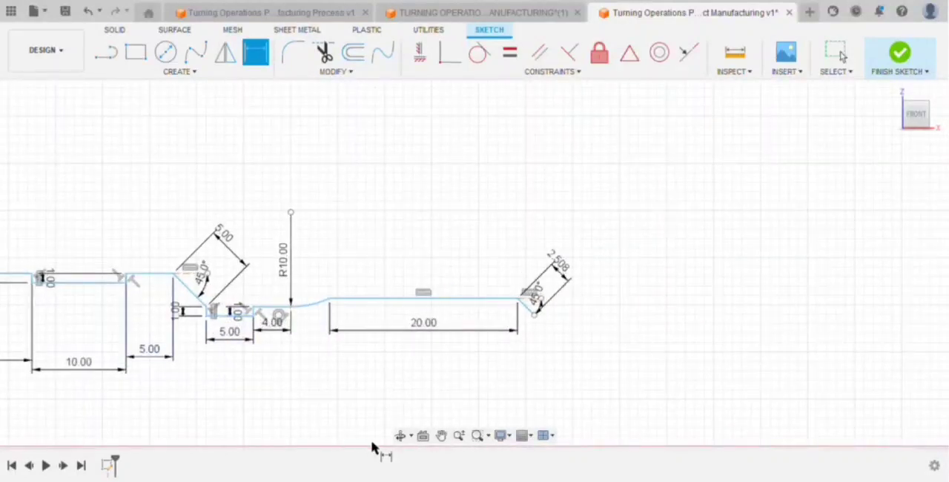
{"action": "left_click", "coordinate": [441, 435]}
{"action": "left_click_drag", "start_coordinate": [239, 340], "coordinate": [420, 295]}
{"action": "left_click", "coordinate": [106, 52]}
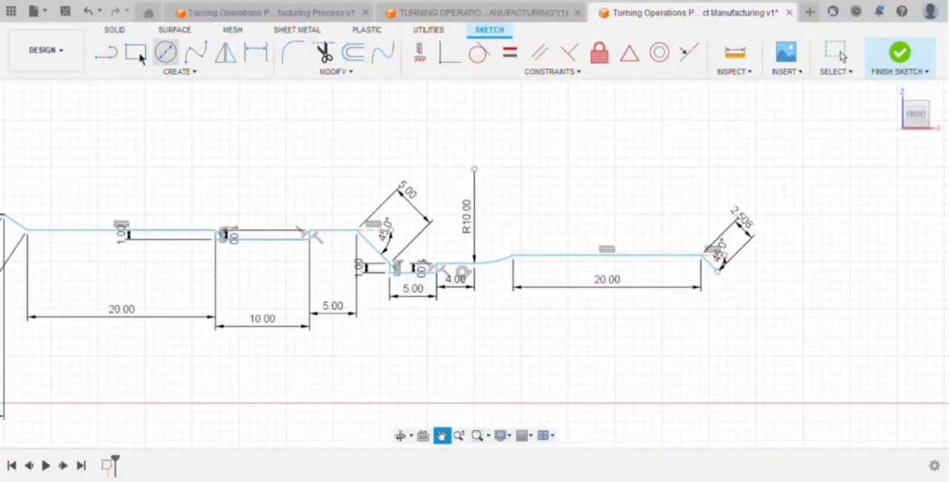
{"action": "scroll", "coordinate": [459, 261], "scroll_direction": "down", "scroll_amount": 3}
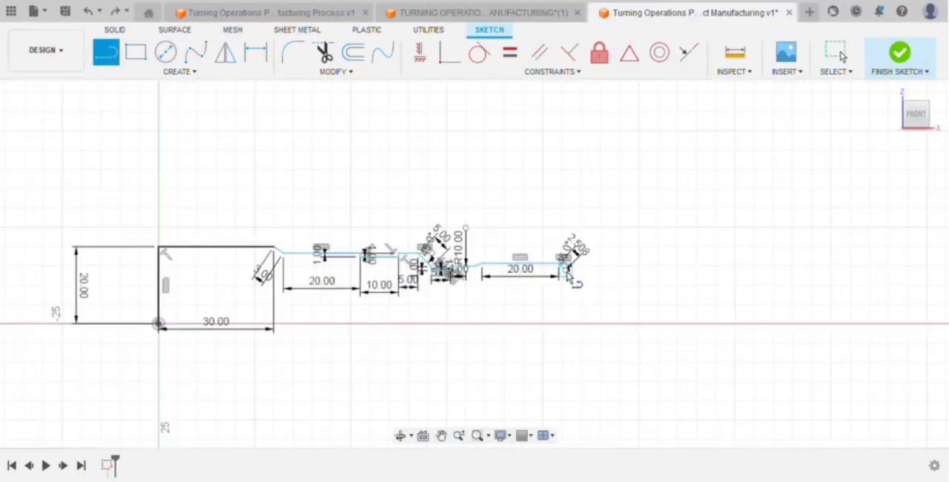
{"action": "left_click", "coordinate": [565, 324]}
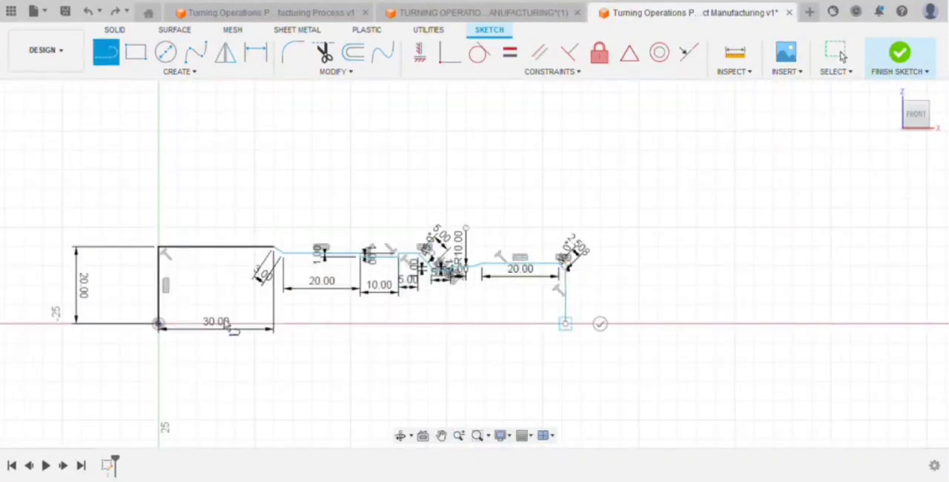
{"action": "left_click", "coordinate": [159, 323]}
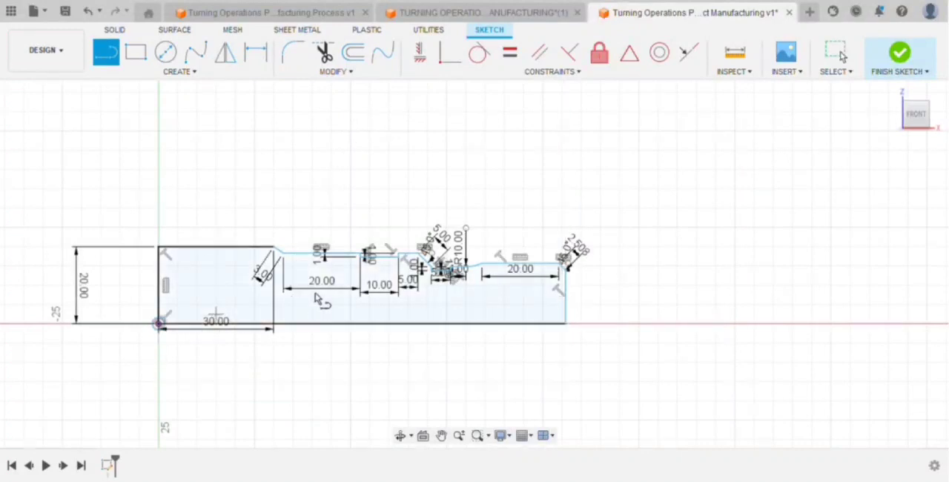
{"action": "key", "text": "Escape"}
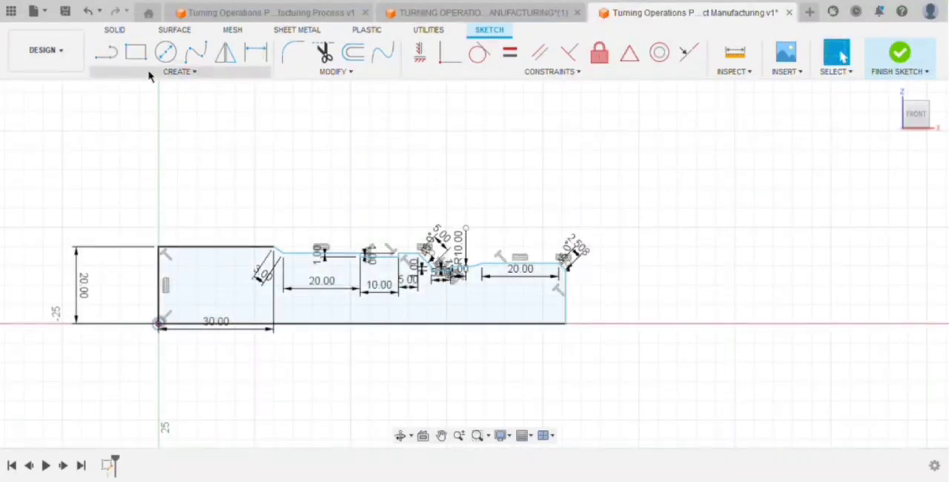
Revolve the closed profile about its long bottom line into a solid body and show it in the home view.
{"action": "left_click", "coordinate": [123, 31]}
{"action": "left_click", "coordinate": [164, 53]}
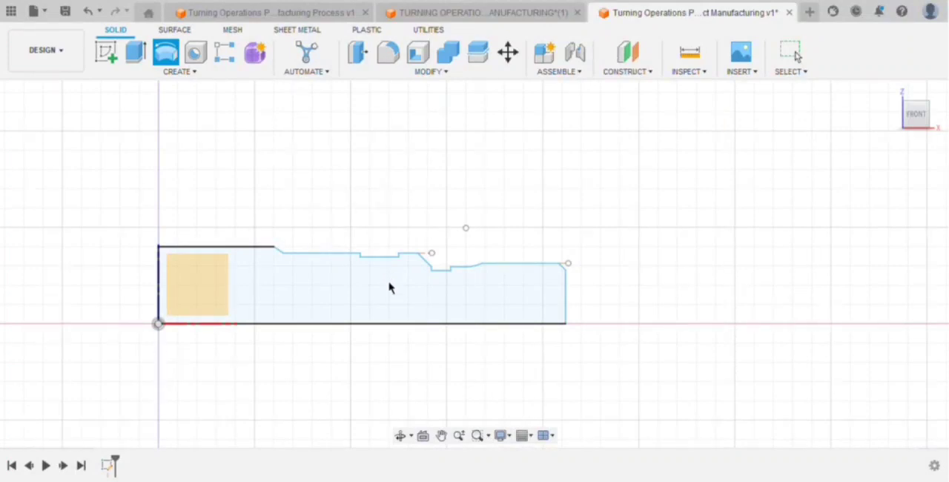
{"action": "left_click", "coordinate": [389, 324]}
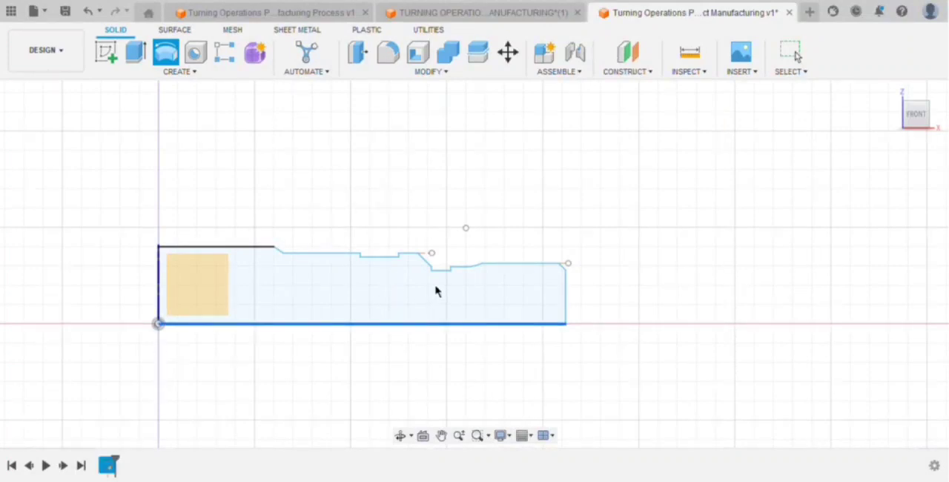
{"action": "left_click", "coordinate": [853, 182]}
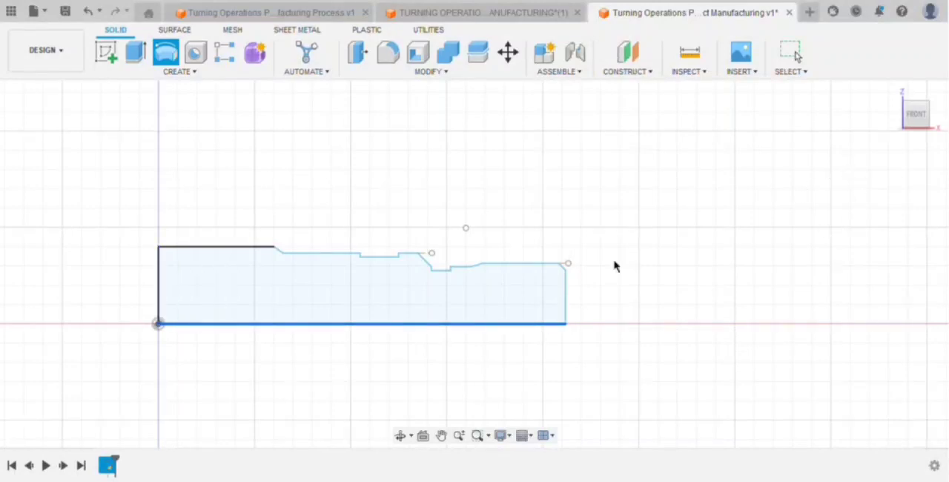
{"action": "left_click", "coordinate": [455, 293]}
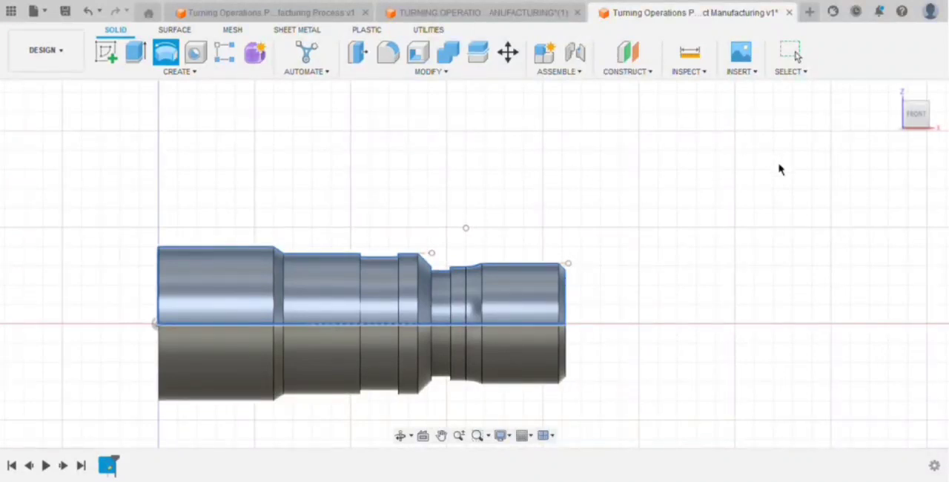
{"action": "key", "text": "Return"}
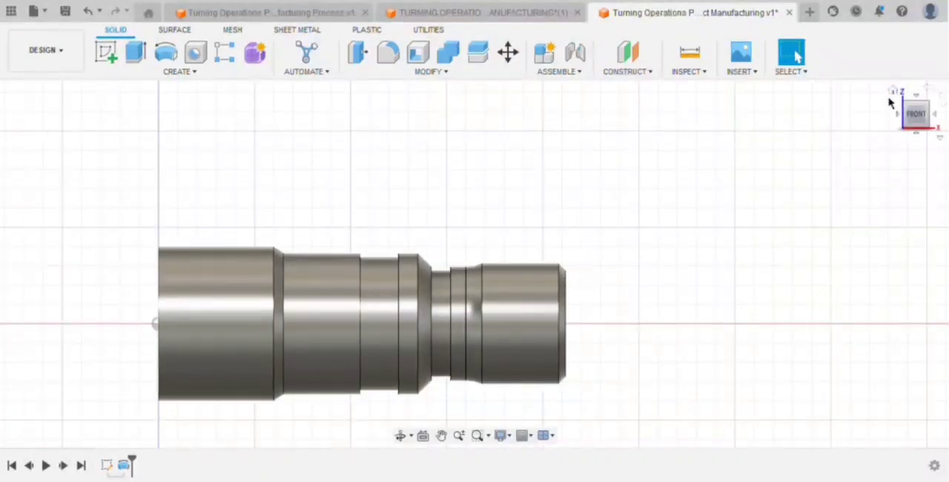
{"action": "left_click", "coordinate": [893, 91]}
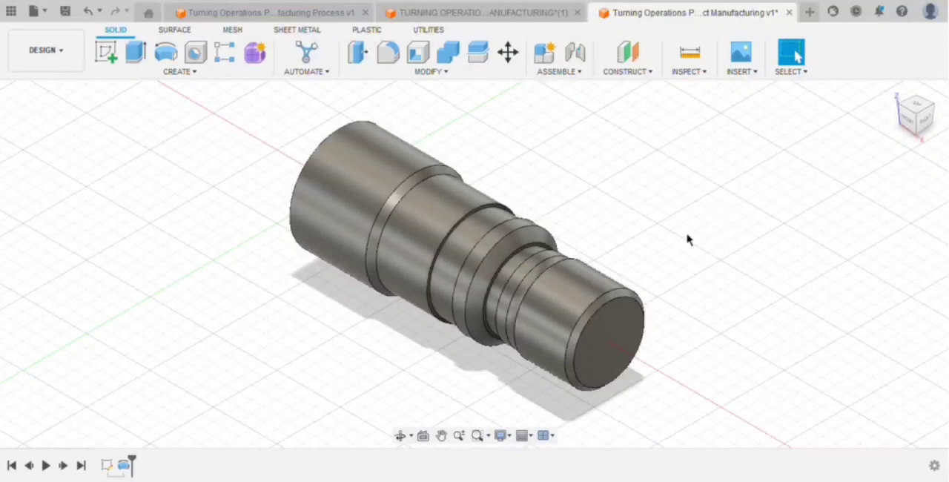
Sketch a circle about 8 mm in diameter on the part's small end face, centred on the axis.
{"action": "left_click", "coordinate": [634, 328]}
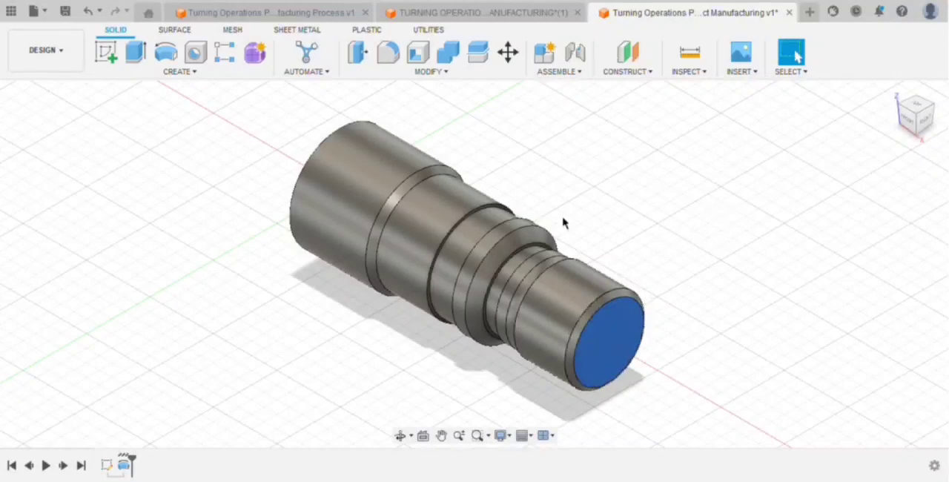
{"action": "left_click", "coordinate": [107, 53]}
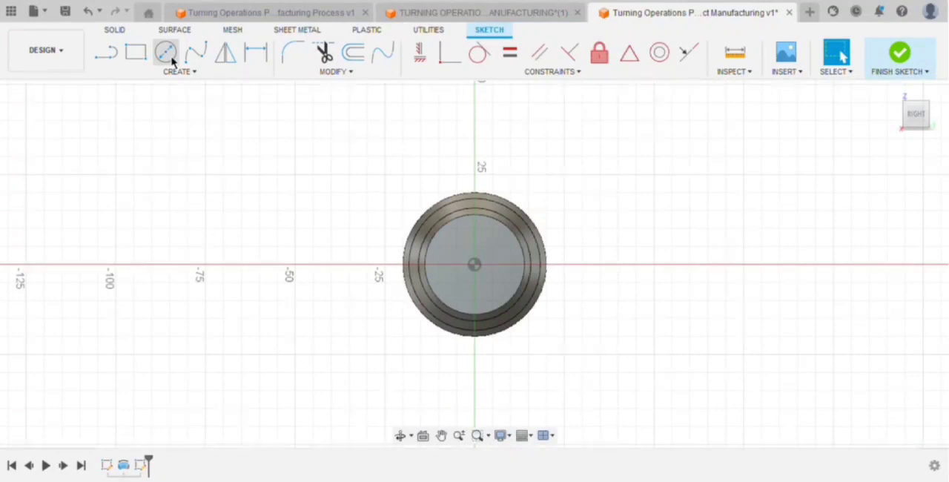
{"action": "left_click", "coordinate": [169, 57]}
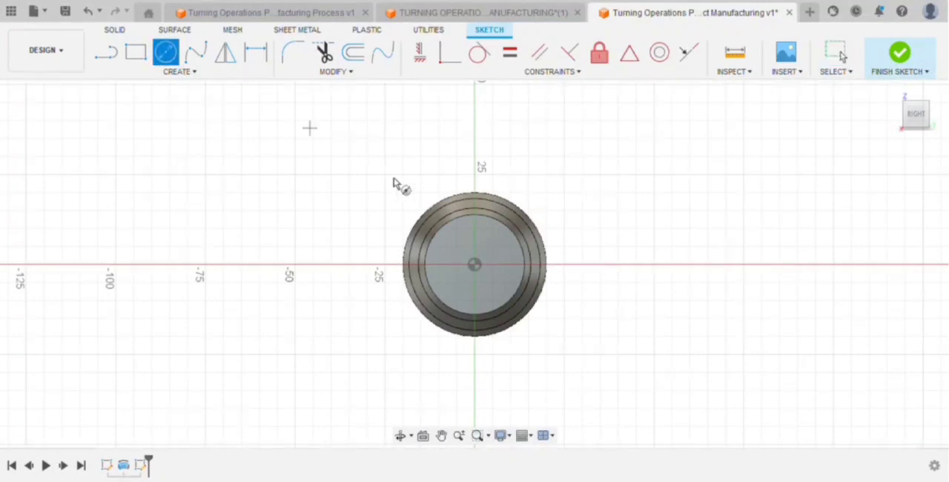
{"action": "left_click", "coordinate": [475, 265]}
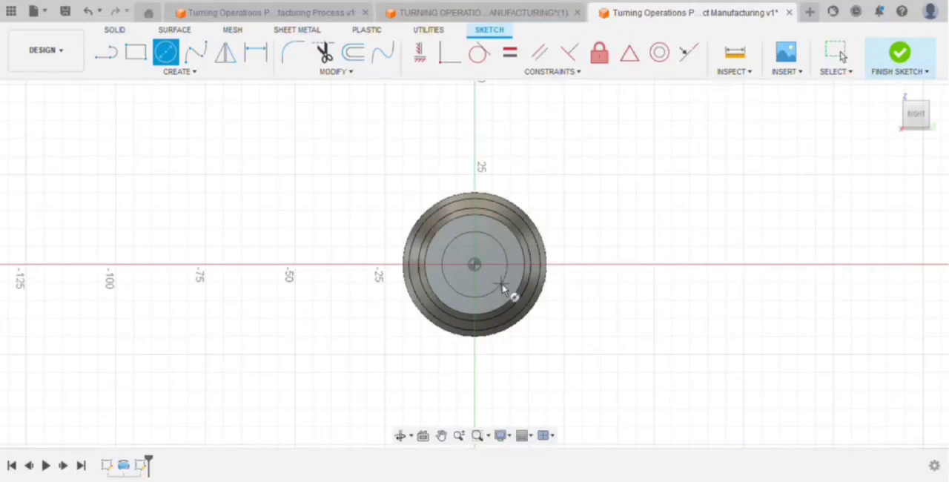
{"action": "left_click", "coordinate": [502, 286]}
{"action": "key", "text": "Escape"}
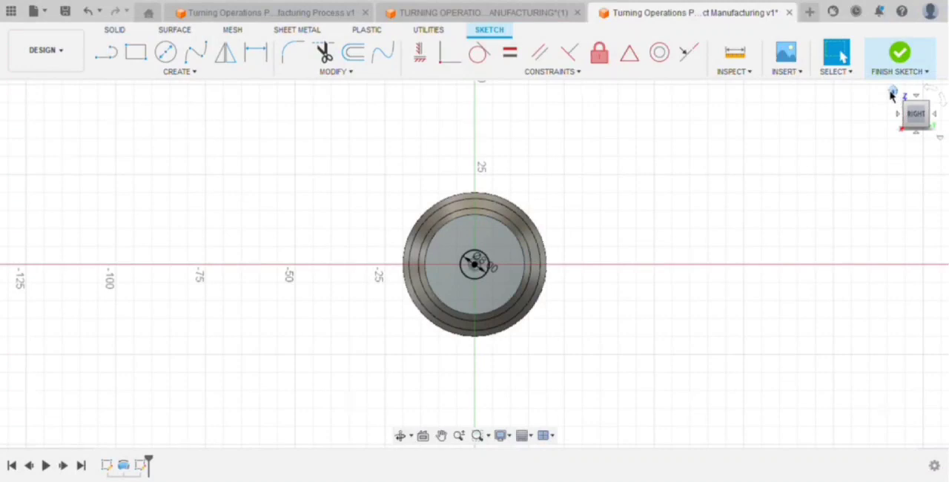
Extrude the small circle 20 mm into the part as a cut to make a blind centre hole and return to the home view.
{"action": "left_click", "coordinate": [916, 115]}
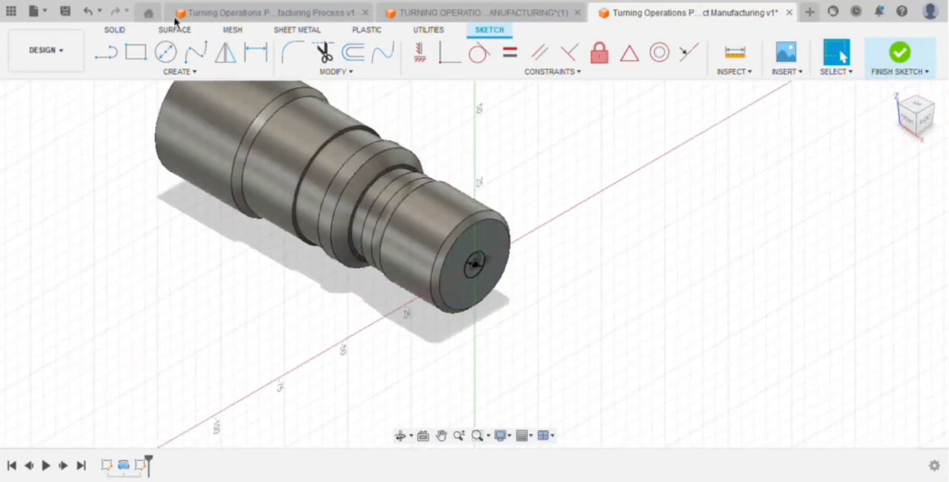
{"action": "left_click", "coordinate": [475, 272]}
{"action": "scroll", "coordinate": [474, 271], "scroll_direction": "up", "scroll_amount": 2}
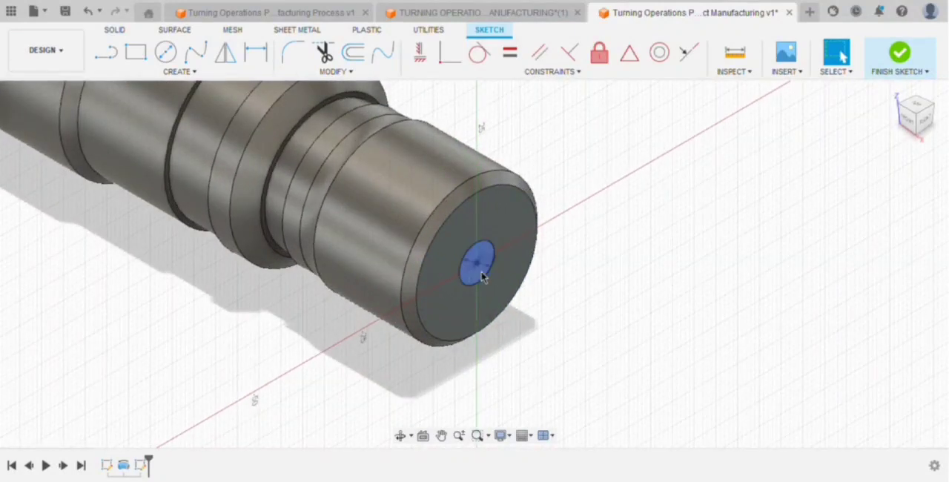
{"action": "left_click", "coordinate": [480, 269]}
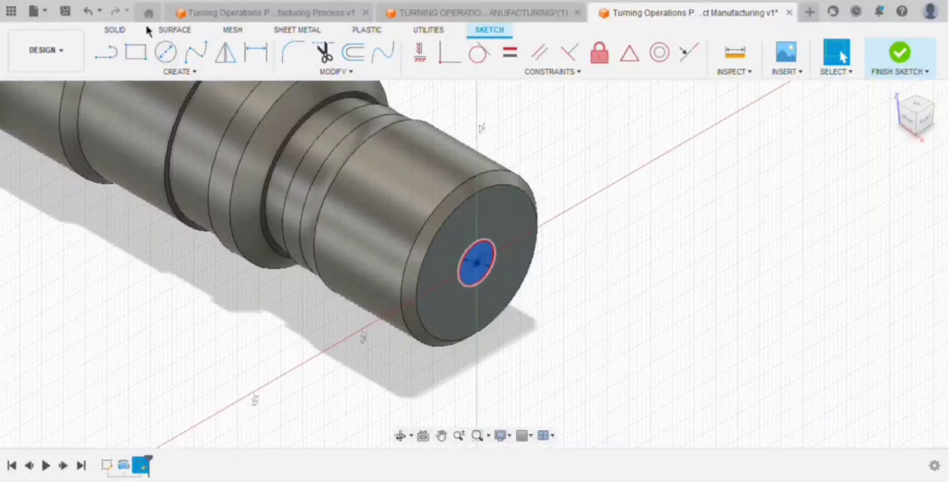
{"action": "left_click", "coordinate": [119, 31]}
{"action": "left_click", "coordinate": [136, 52]}
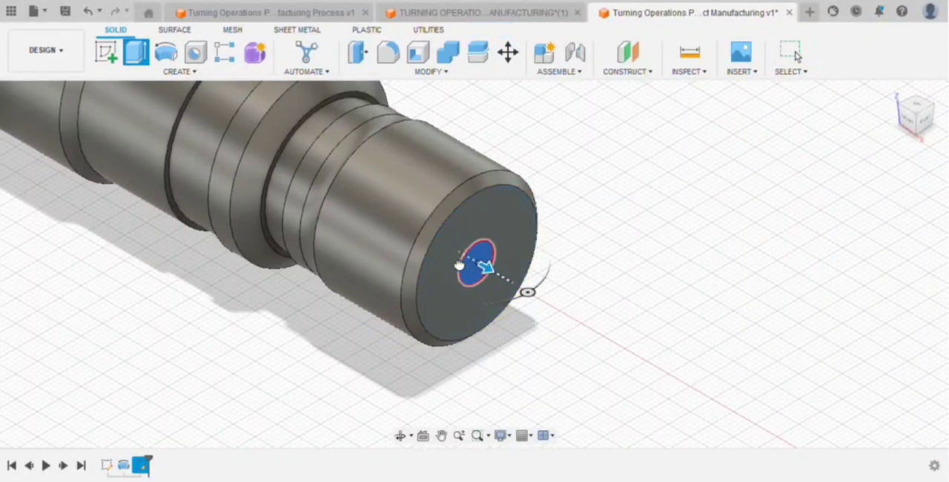
{"action": "left_click_drag", "start_coordinate": [487, 269], "coordinate": [437, 252]}
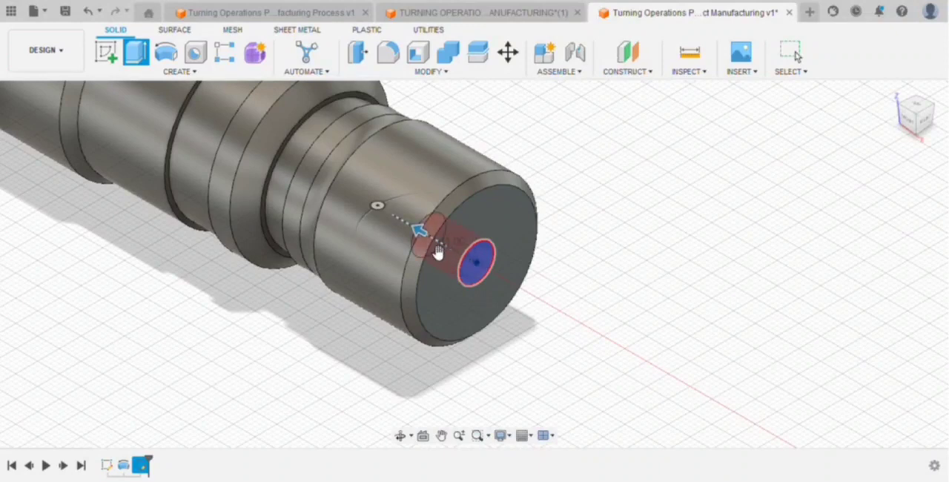
{"action": "left_click_drag", "start_coordinate": [437, 252], "coordinate": [402, 230]}
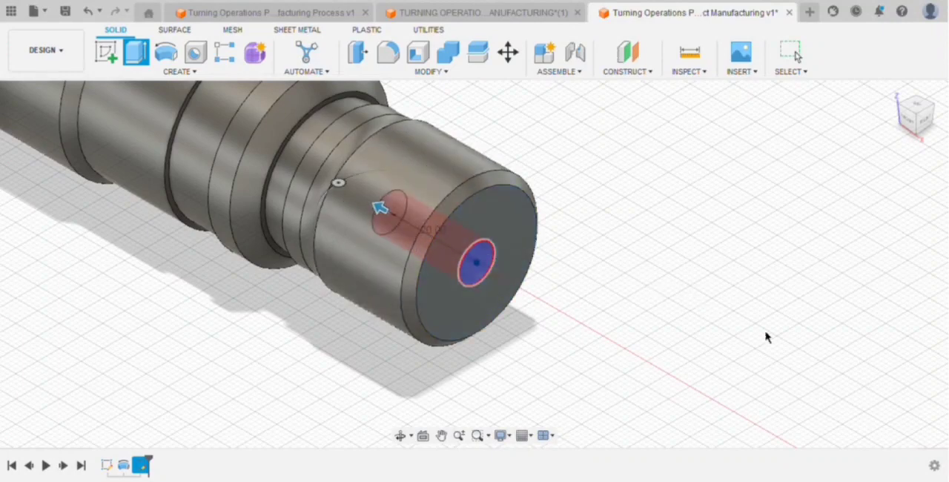
{"action": "key", "text": "Return"}
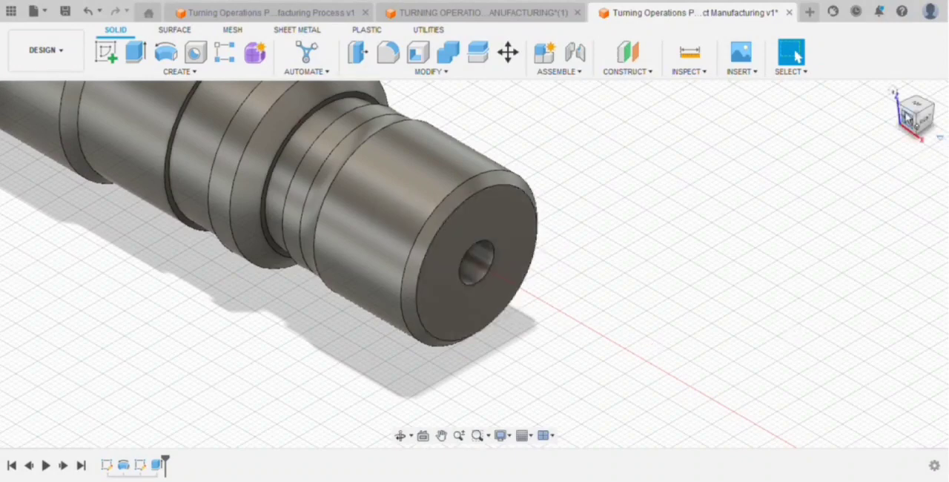
{"action": "left_click", "coordinate": [894, 92]}
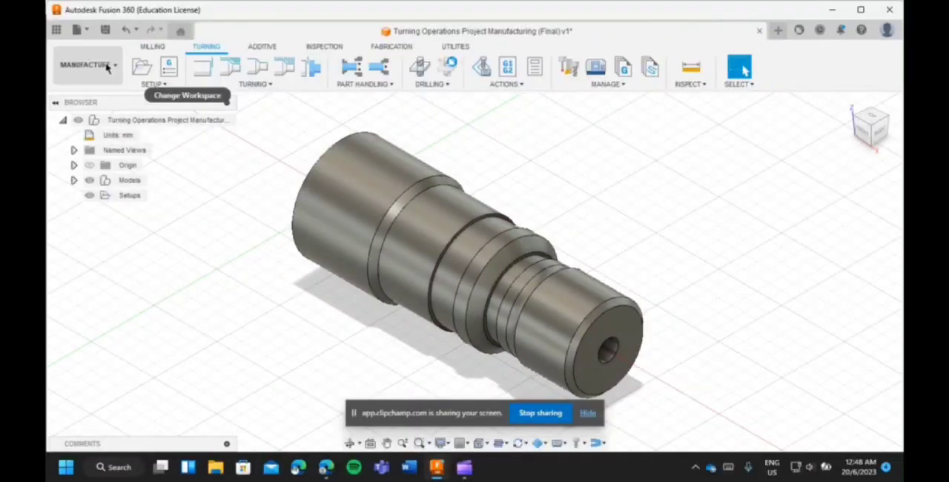
Switch to the Manufacture workspace and create a setup with the operation type Turning or mill/turn.
{"action": "left_click", "coordinate": [104, 64]}
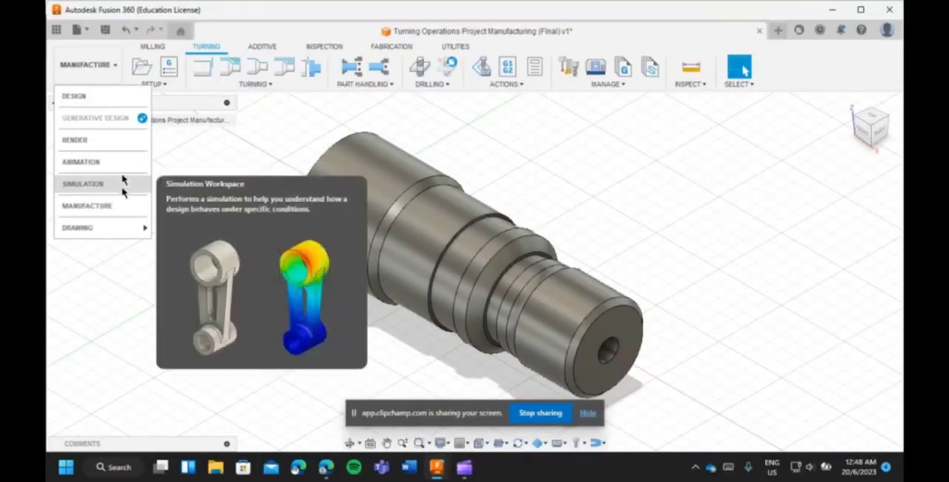
{"action": "left_click", "coordinate": [118, 216]}
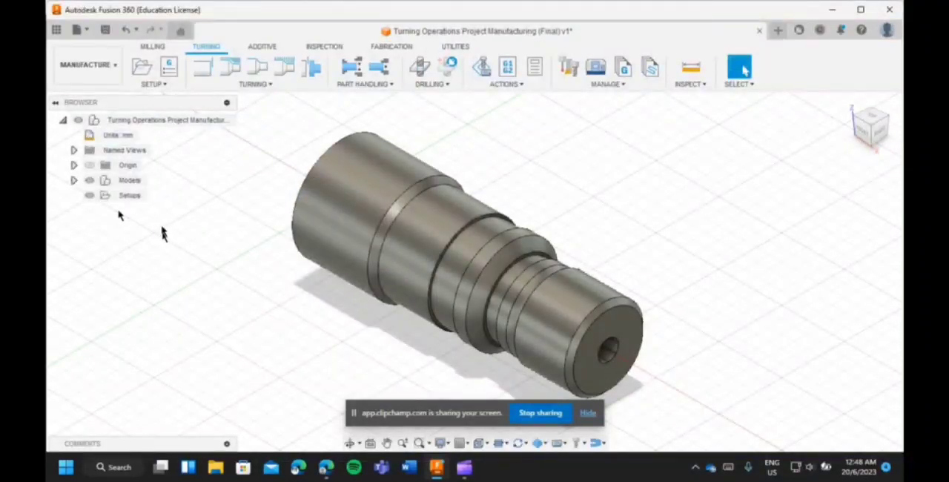
{"action": "left_click", "coordinate": [144, 68]}
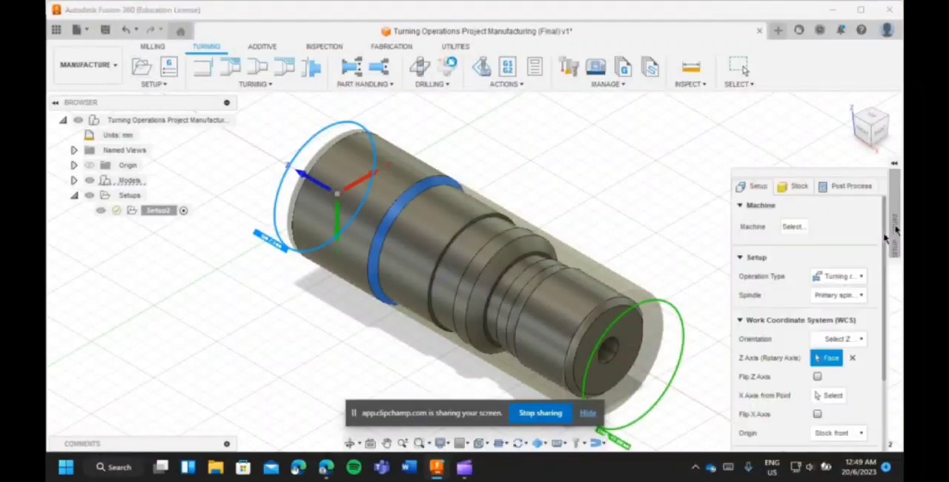
{"action": "left_click", "coordinate": [852, 276]}
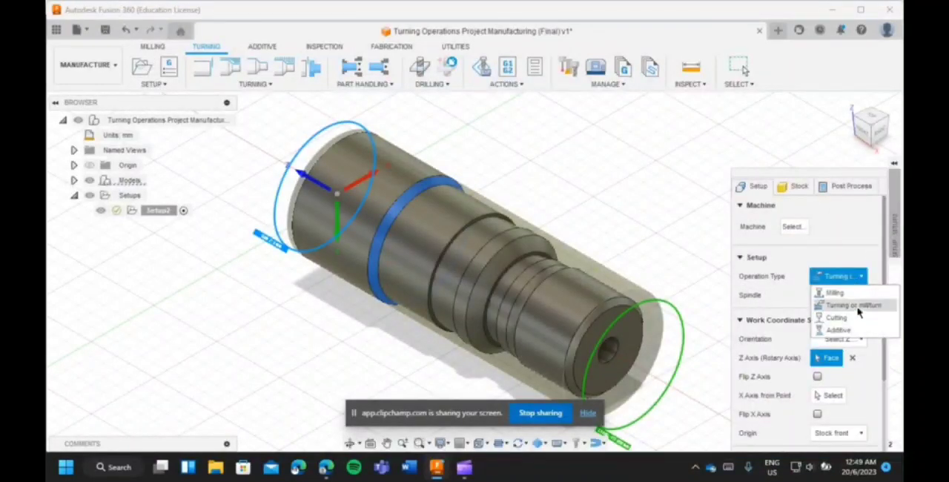
{"action": "left_click", "coordinate": [859, 307]}
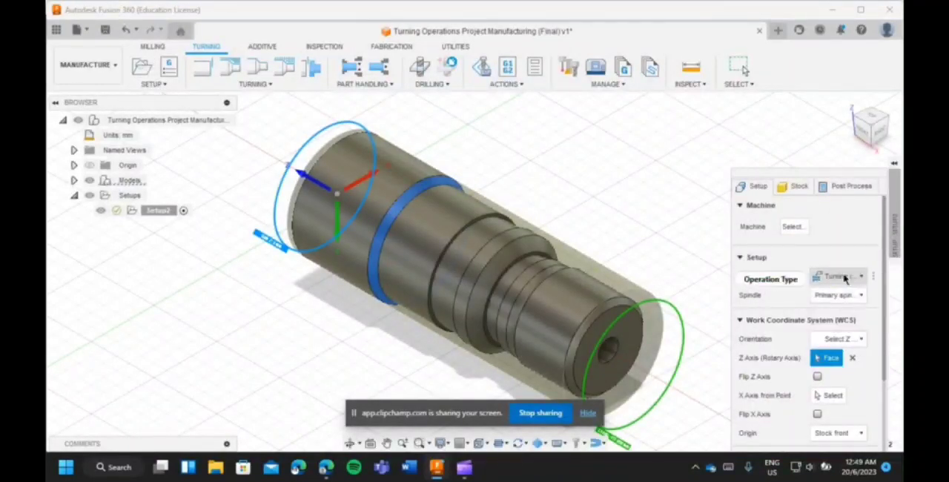
{"action": "mouse_move", "coordinate": [844, 278]}
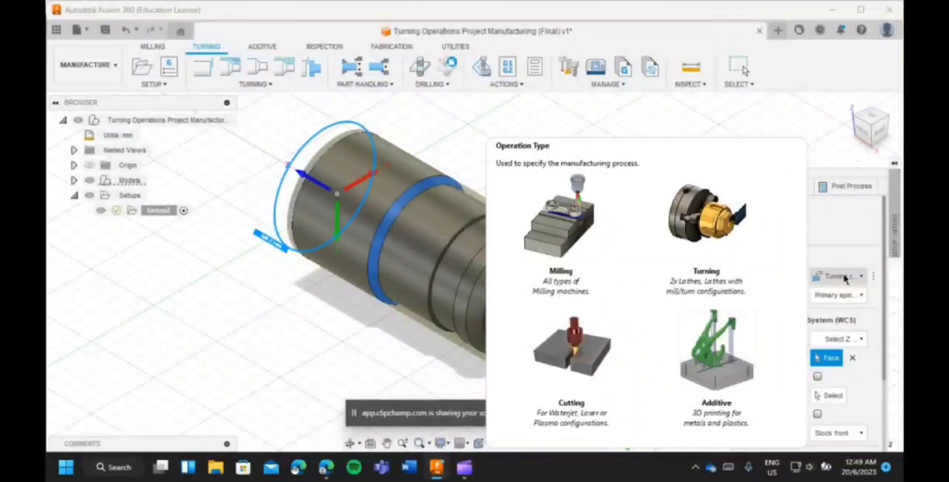
Flip the setup's Z axis towards the drilled end and activate the model body selection.
{"action": "left_click", "coordinate": [817, 377]}
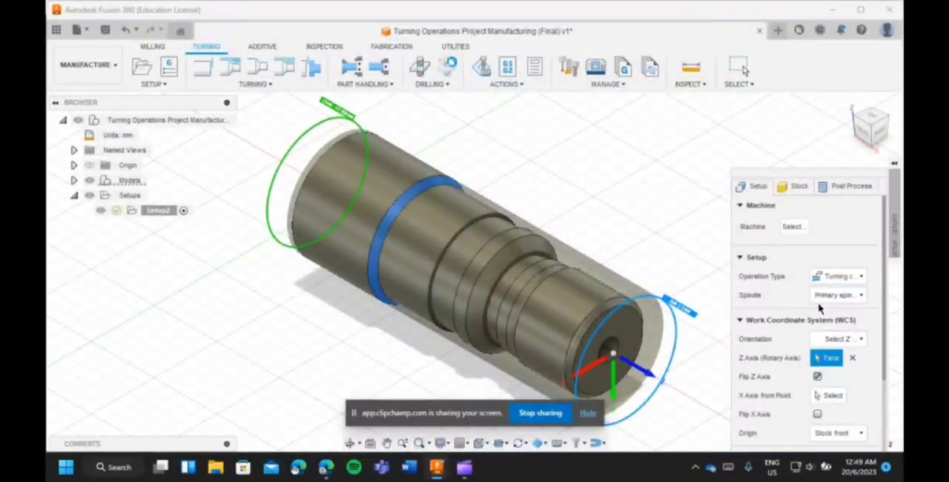
{"action": "mouse_move", "coordinate": [820, 306]}
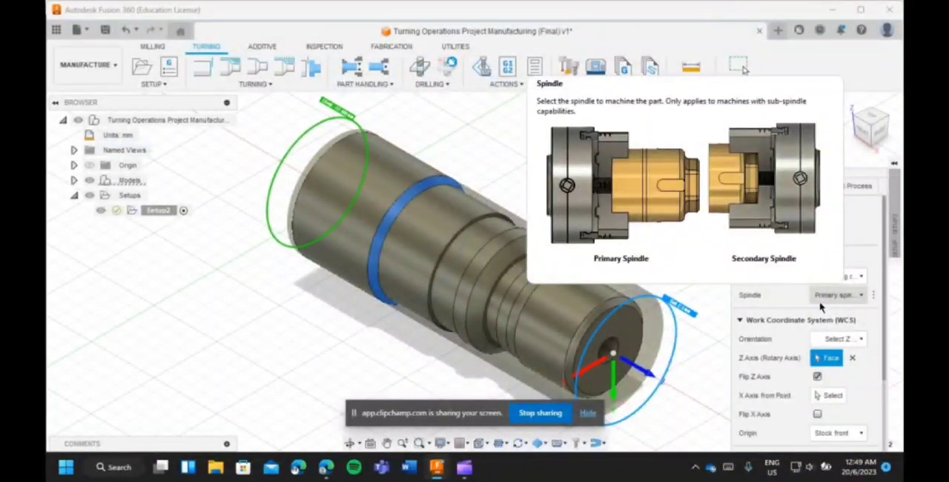
{"action": "scroll", "coordinate": [818, 334], "scroll_direction": "down", "scroll_amount": 5}
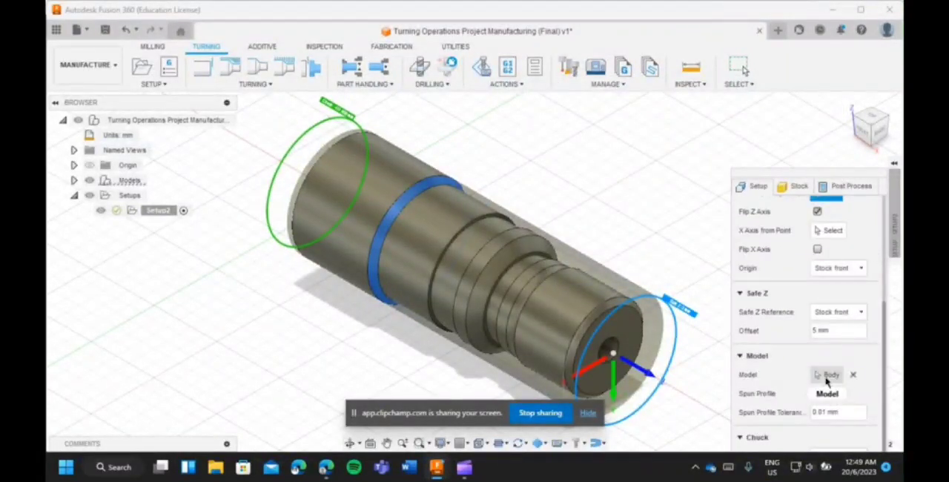
{"action": "left_click", "coordinate": [830, 374]}
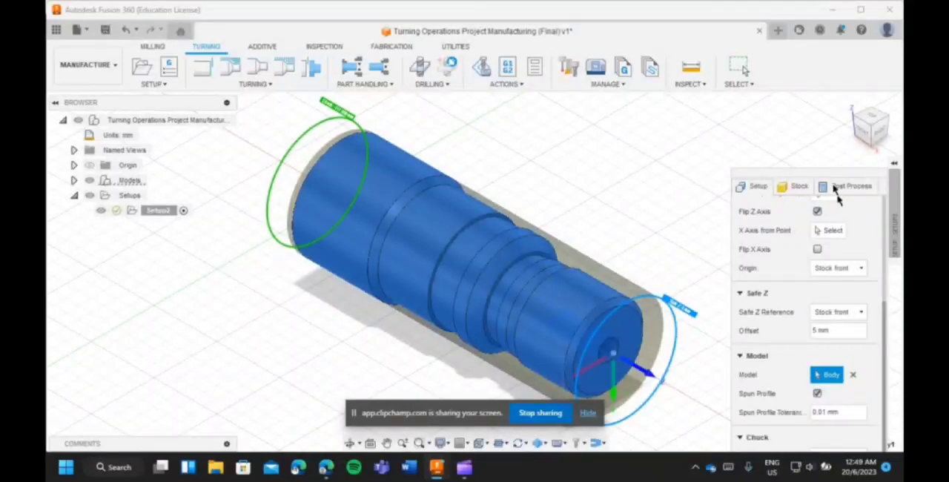
Set the setup's WCS offset to 3, review the stock settings and accept the setup.
{"action": "left_click", "coordinate": [799, 186]}
{"action": "left_click", "coordinate": [833, 186]}
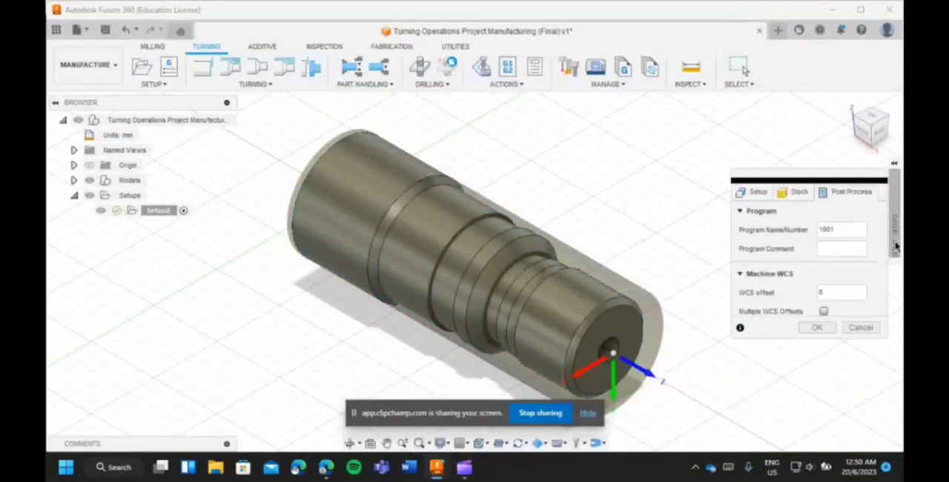
{"action": "left_click", "coordinate": [845, 286]}
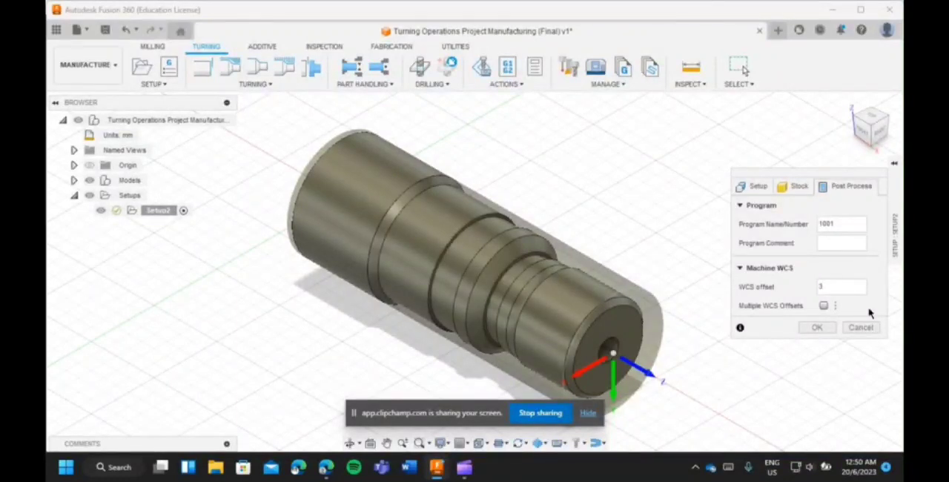
{"action": "left_click", "coordinate": [799, 187]}
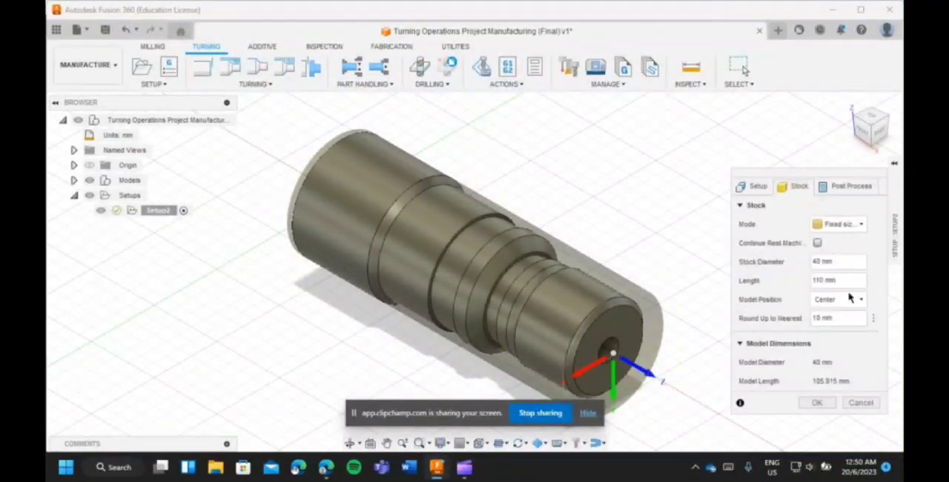
{"action": "left_click", "coordinate": [819, 401]}
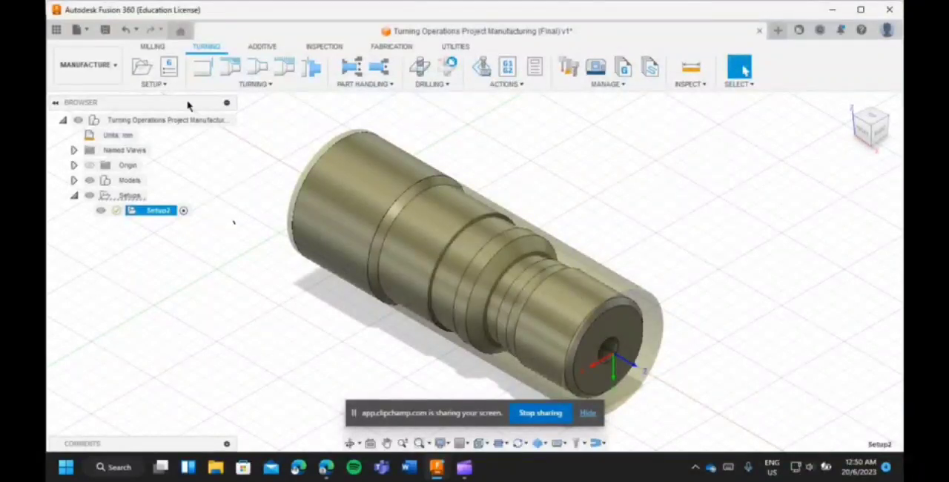
Start a turning Face operation and assign the general turning tool CNMT09T308 - DCLN-R from the Turning Tools (Metric) library.
{"action": "left_click", "coordinate": [201, 66]}
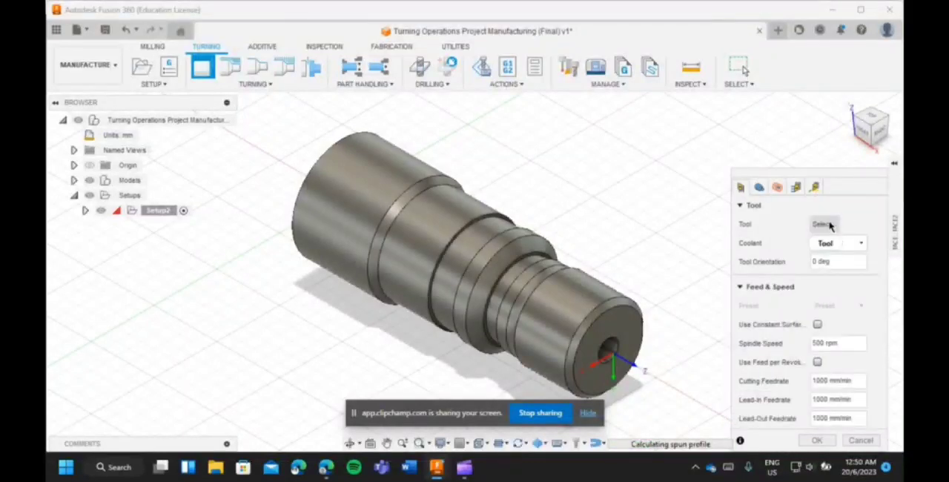
{"action": "left_click", "coordinate": [829, 223]}
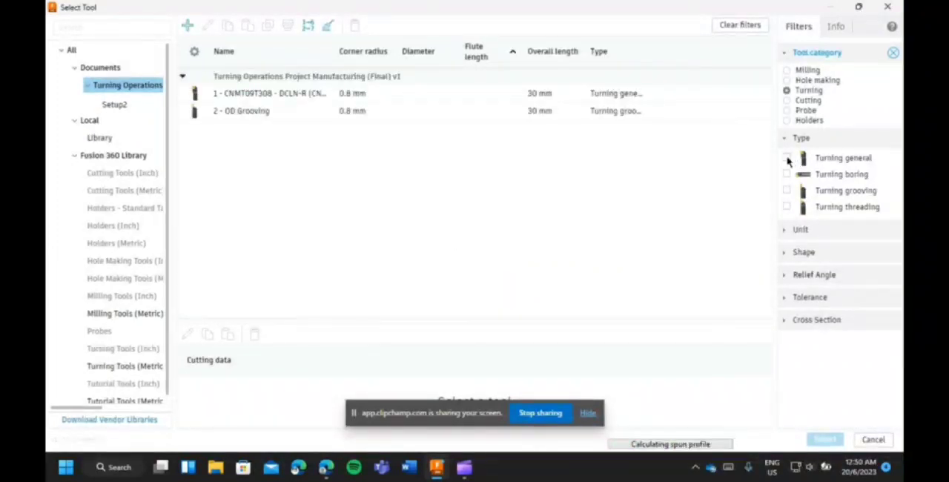
{"action": "left_click", "coordinate": [787, 158]}
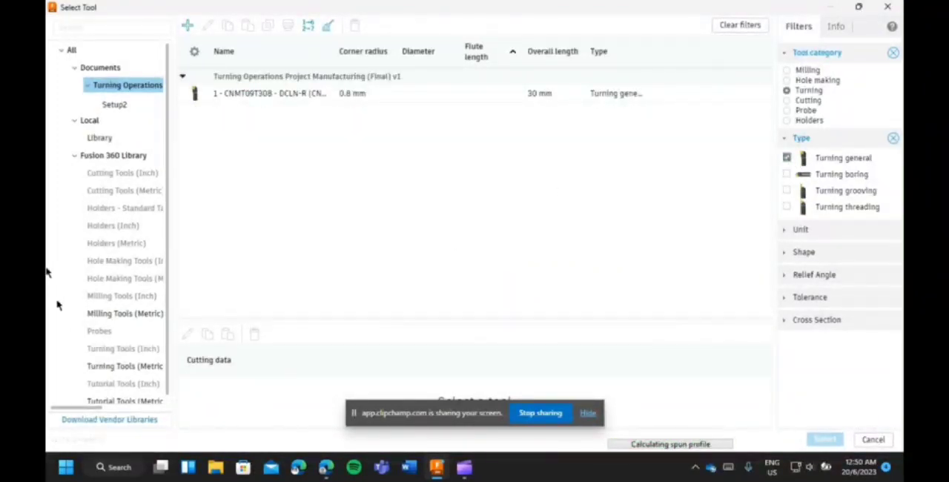
{"action": "scroll", "coordinate": [149, 356], "scroll_direction": "down", "scroll_amount": 1}
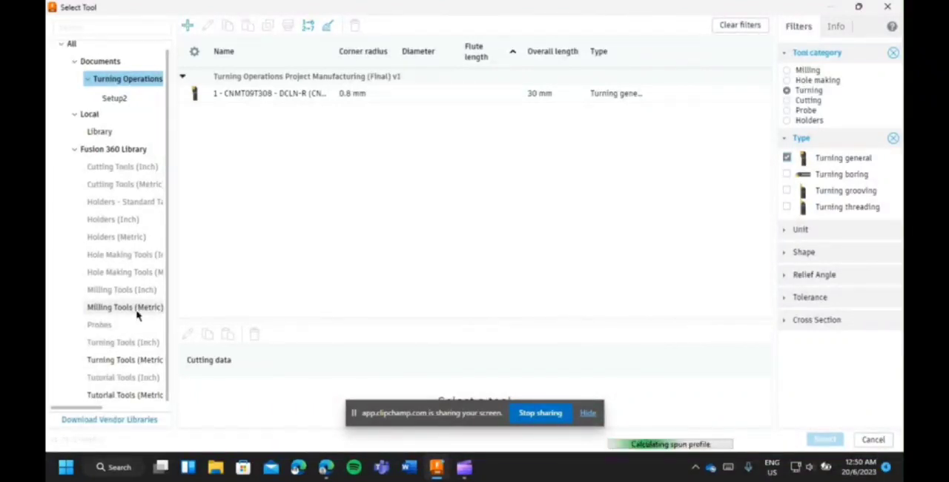
{"action": "left_click", "coordinate": [135, 363]}
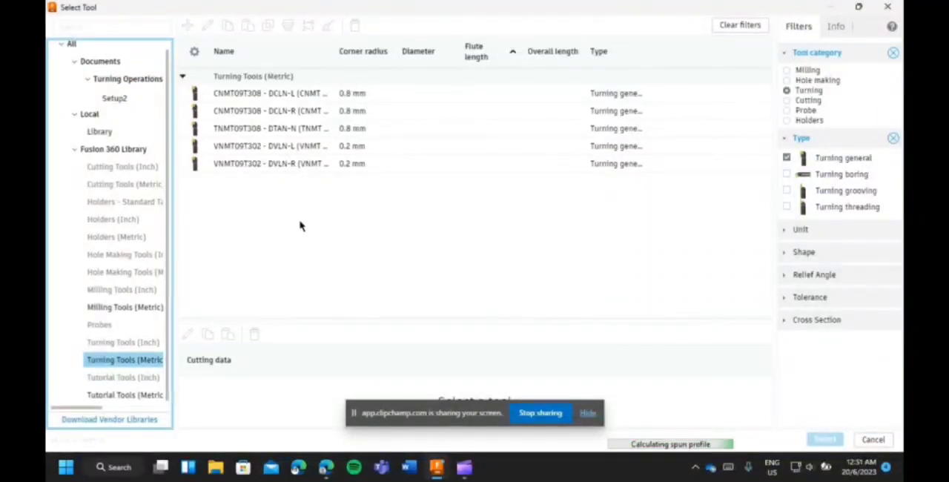
{"action": "left_click", "coordinate": [318, 111]}
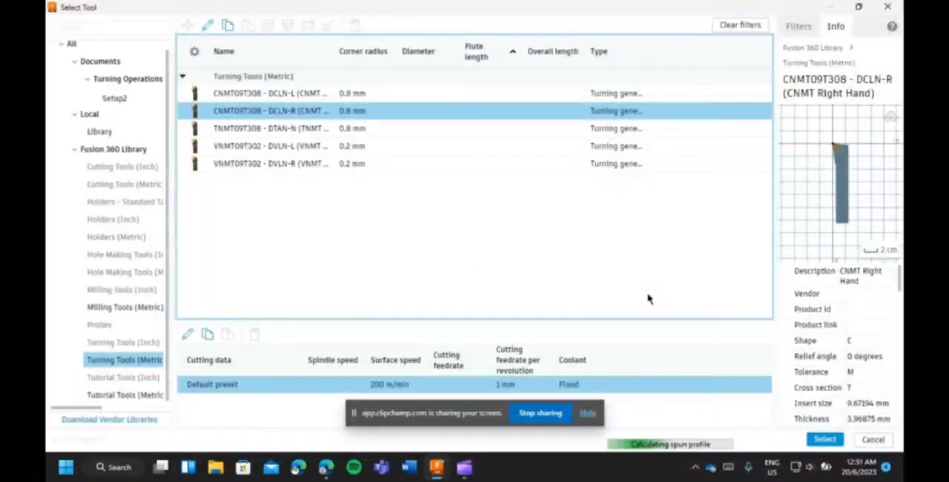
{"action": "left_click", "coordinate": [825, 440]}
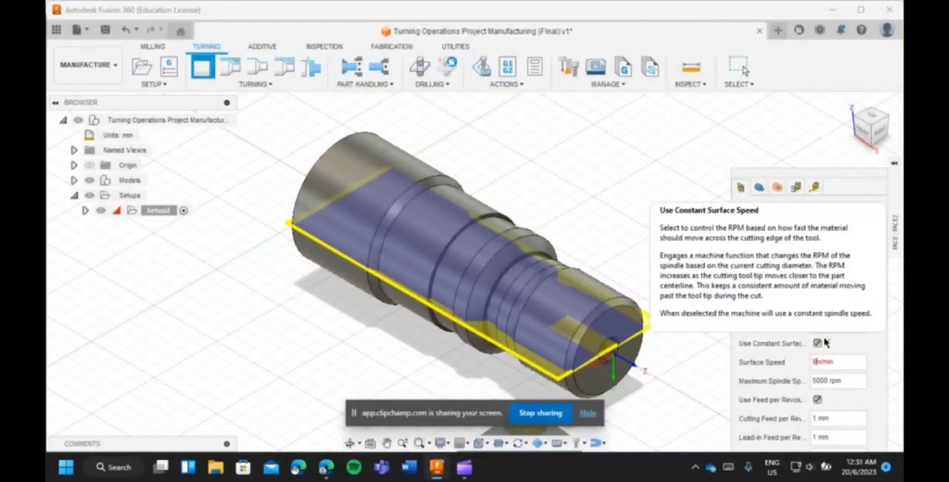
Set the facing surface speed to 91.44 m/min and cutting feed per revolution to 0.127 mm, and disable the coolant.
{"action": "type", "text": "0.127"}
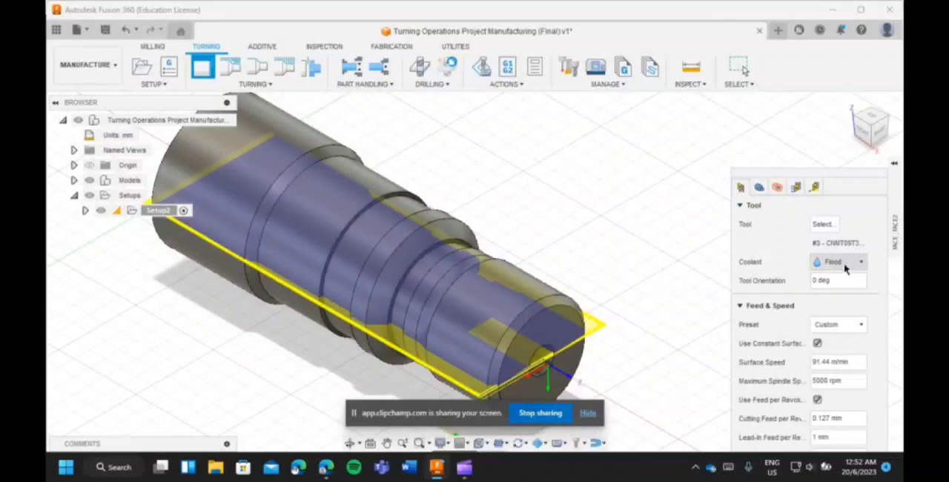
{"action": "left_click", "coordinate": [845, 265]}
{"action": "left_click", "coordinate": [841, 281]}
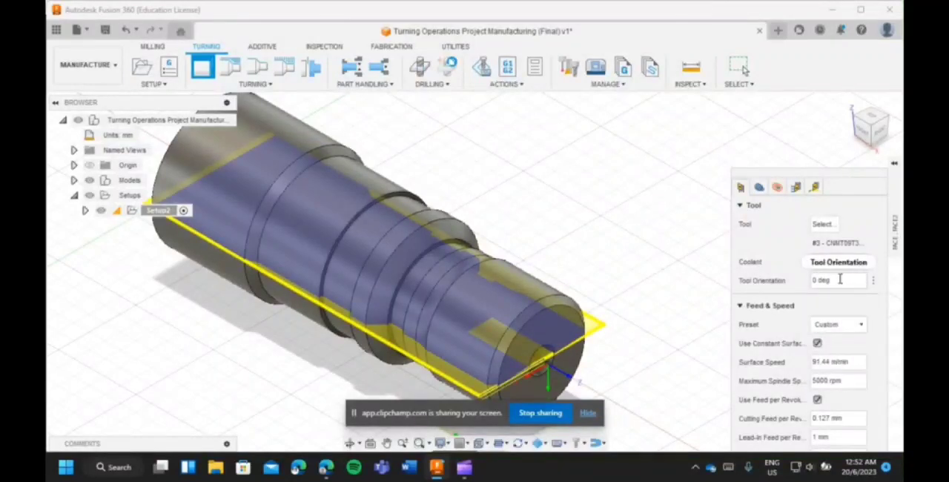
{"action": "mouse_move", "coordinate": [839, 280]}
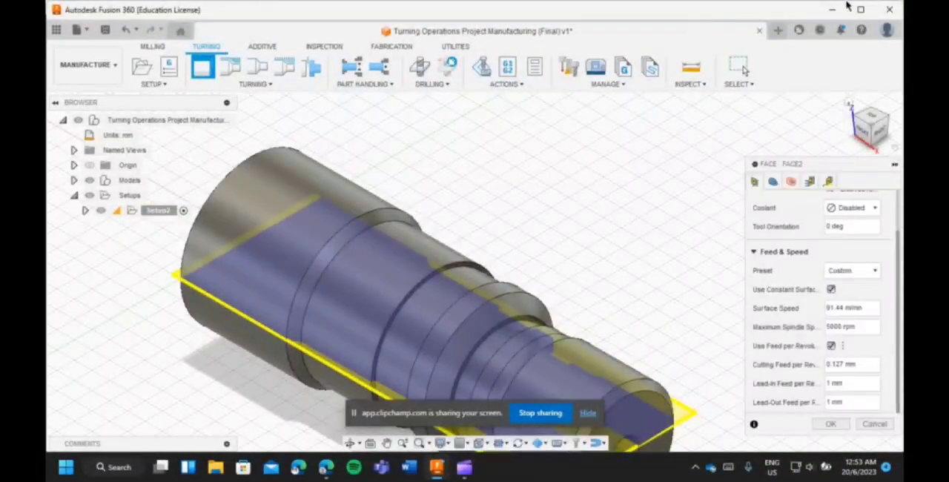
Accept the Face operation and generate its facing toolpath.
{"action": "left_click", "coordinate": [825, 424]}
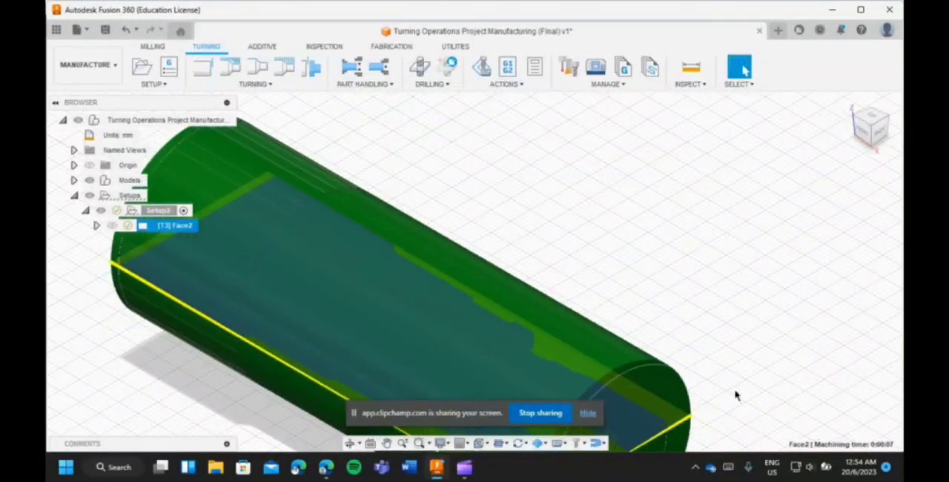
{"action": "scroll", "coordinate": [744, 400], "scroll_direction": "down", "scroll_amount": 3}
{"action": "scroll", "coordinate": [757, 437], "scroll_direction": "up", "scroll_amount": 5}
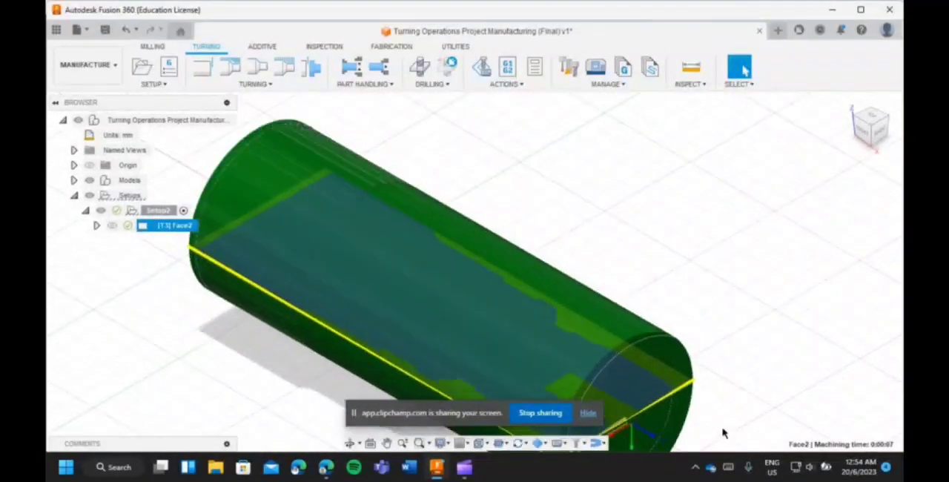
Examine the facing toolpath and the stock envelope around the part, including the drilled end.
{"action": "scroll", "coordinate": [721, 426], "scroll_direction": "down", "scroll_amount": 3}
{"action": "scroll", "coordinate": [723, 427], "scroll_direction": "down", "scroll_amount": 5}
{"action": "scroll", "coordinate": [715, 430], "scroll_direction": "up", "scroll_amount": 6}
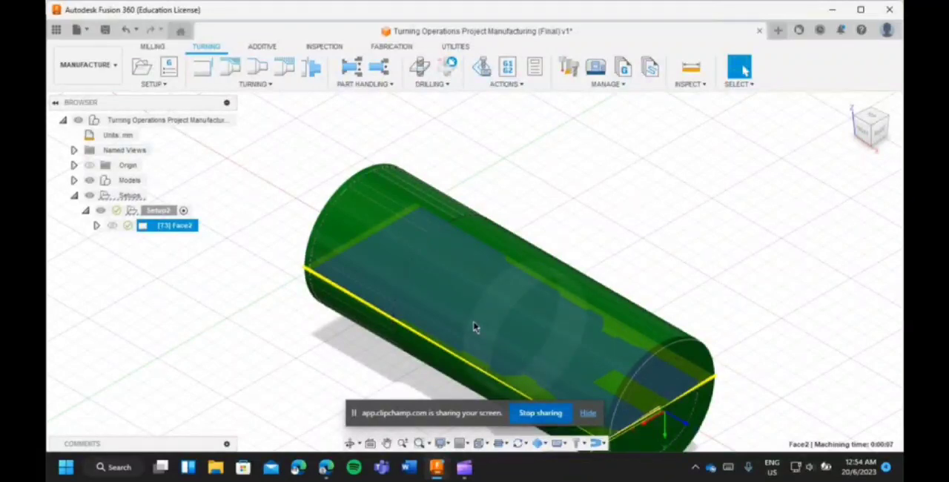
{"action": "scroll", "coordinate": [475, 327], "scroll_direction": "up", "scroll_amount": 4}
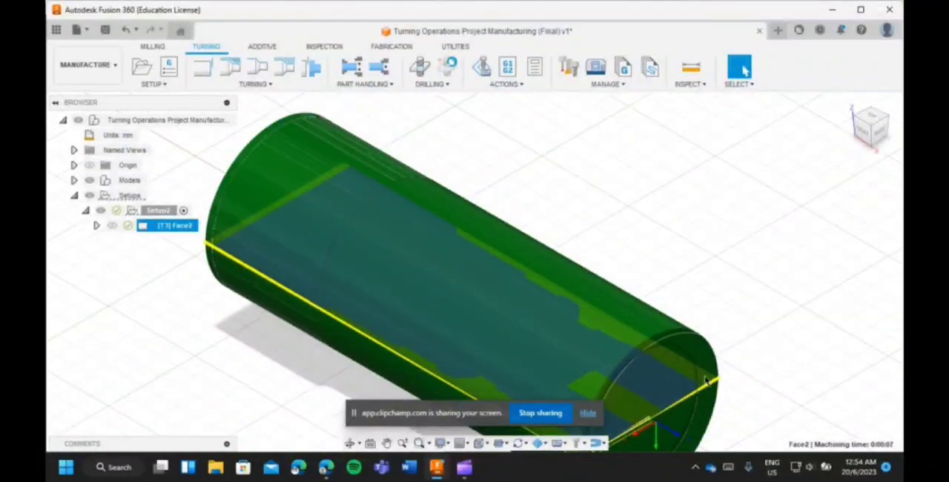
{"action": "scroll", "coordinate": [738, 408], "scroll_direction": "down", "scroll_amount": 6}
{"action": "scroll", "coordinate": [748, 436], "scroll_direction": "down", "scroll_amount": 2}
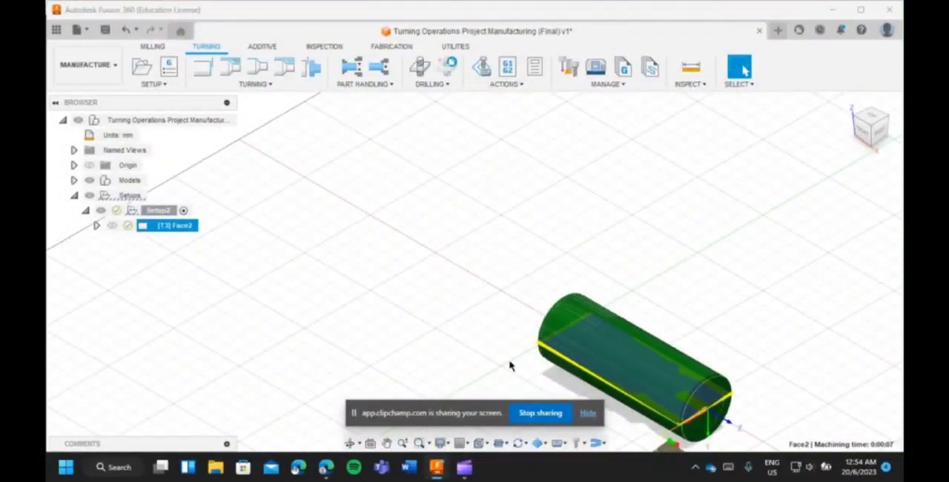
{"action": "scroll", "coordinate": [819, 434], "scroll_direction": "up", "scroll_amount": 3}
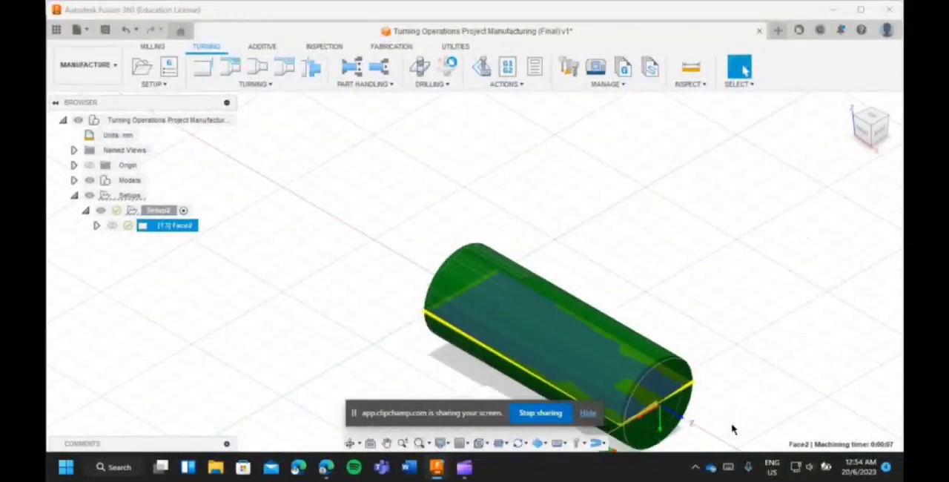
{"action": "scroll", "coordinate": [731, 428], "scroll_direction": "down", "scroll_amount": 2}
{"action": "scroll", "coordinate": [737, 445], "scroll_direction": "up", "scroll_amount": 1}
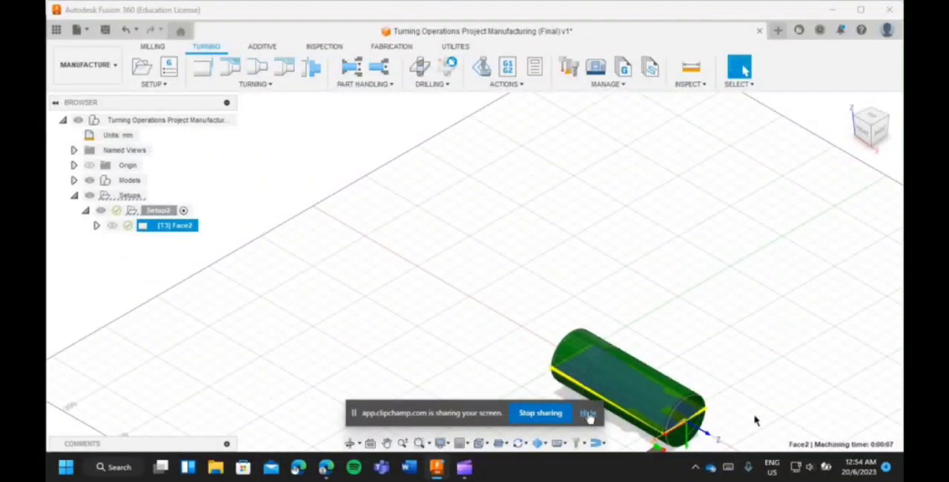
{"action": "left_click", "coordinate": [829, 376]}
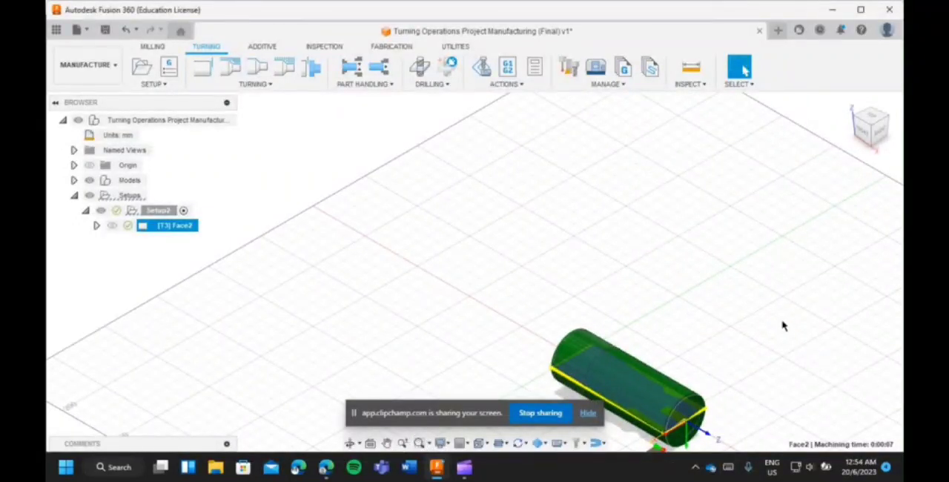
{"action": "left_click", "coordinate": [790, 392]}
{"action": "scroll", "coordinate": [781, 427], "scroll_direction": "down", "scroll_amount": 3}
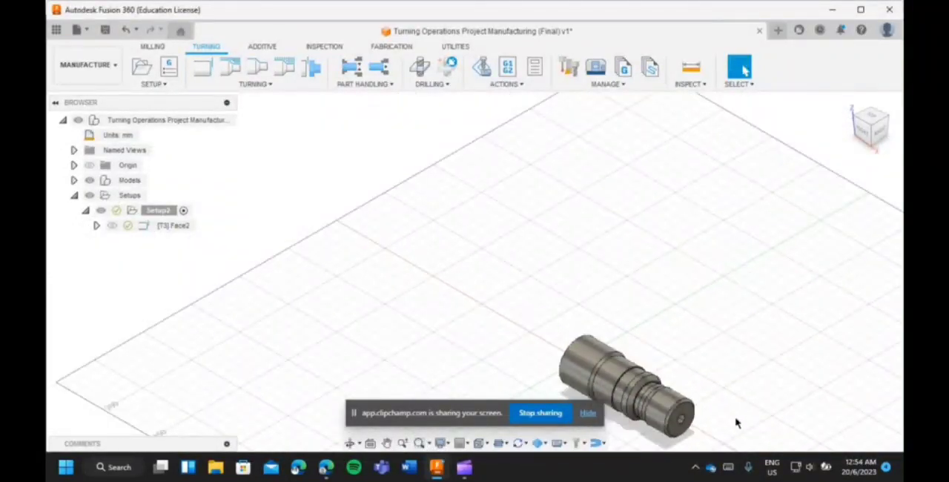
{"action": "scroll", "coordinate": [711, 441], "scroll_direction": "up", "scroll_amount": 3}
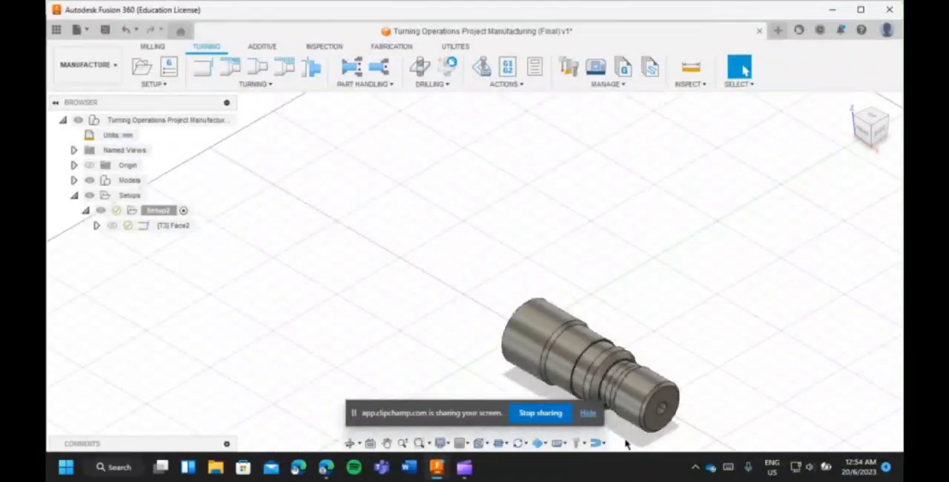
{"action": "scroll", "coordinate": [626, 443], "scroll_direction": "up", "scroll_amount": 3}
Simulate the facing operation with the stock display turned off and run it through.
{"action": "left_click", "coordinate": [167, 226]}
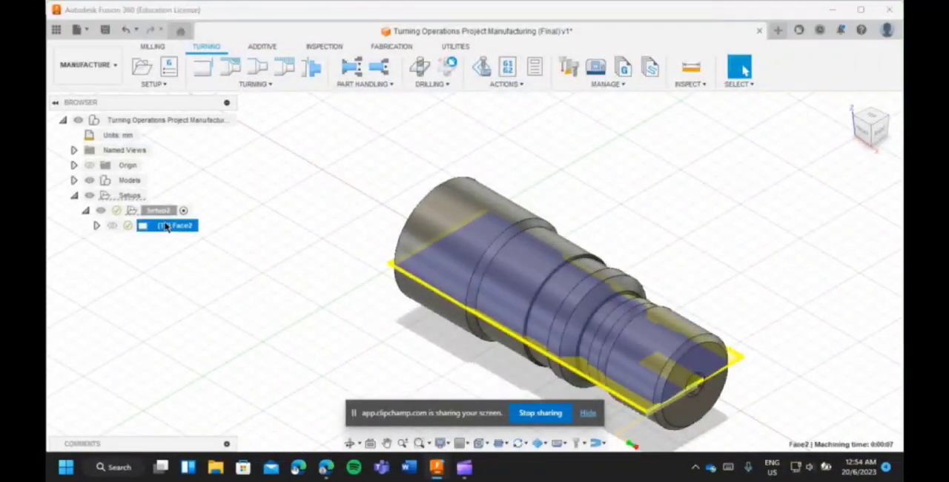
{"action": "right_click", "coordinate": [175, 228]}
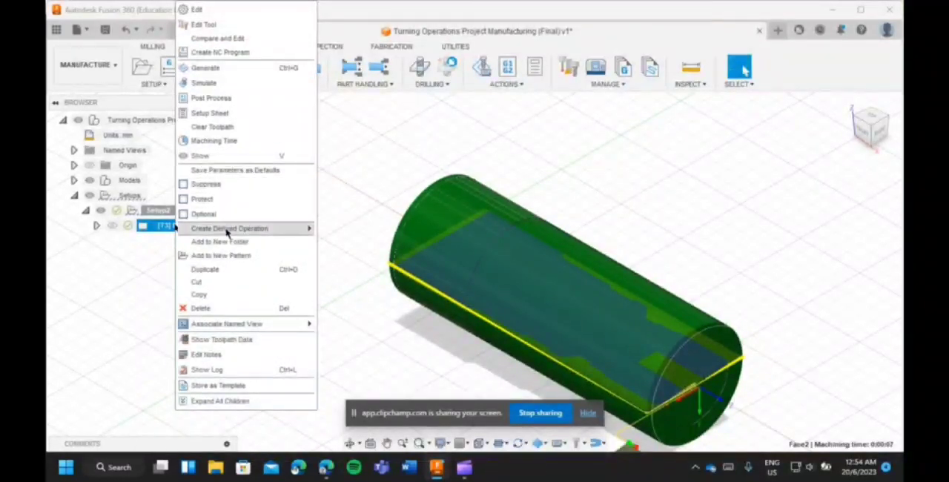
{"action": "left_click", "coordinate": [230, 86]}
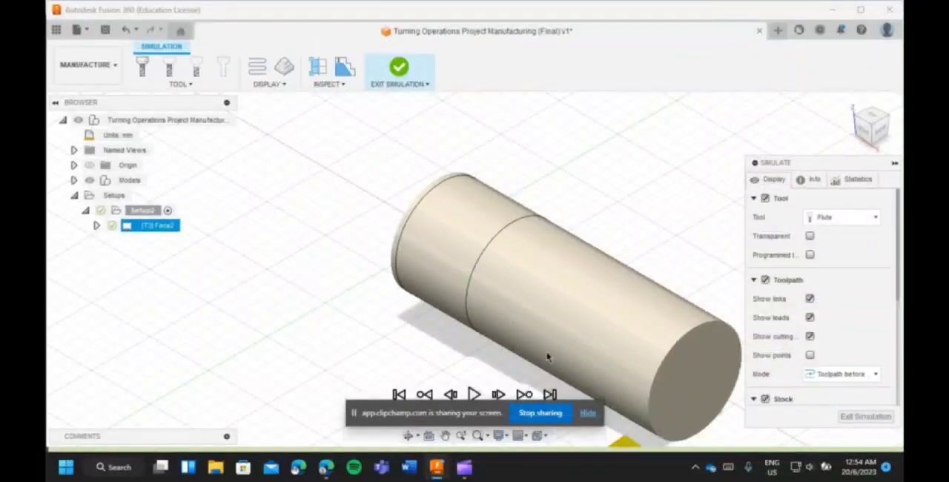
{"action": "left_click", "coordinate": [588, 413]}
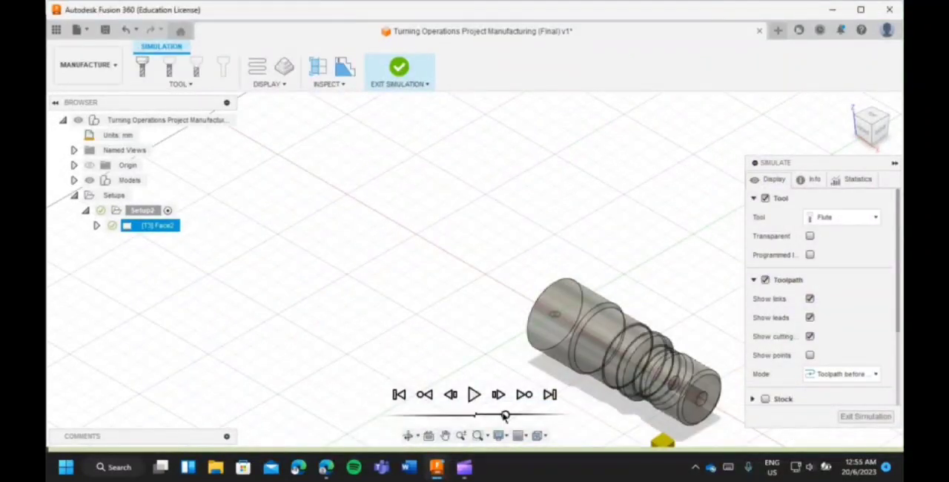
{"action": "left_click", "coordinate": [473, 394]}
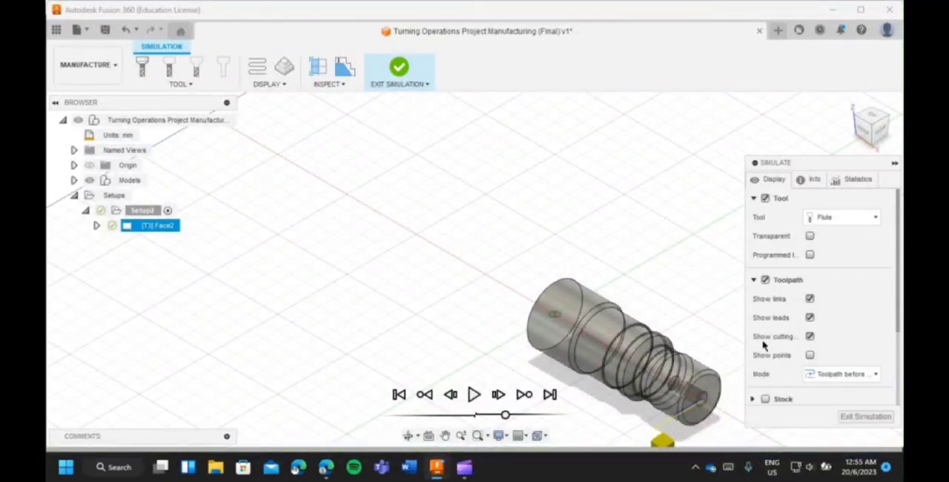
Replay the facing simulation in a closer view of the drilled end, and exit the simulation.
{"action": "scroll", "coordinate": [722, 440], "scroll_direction": "up", "scroll_amount": 1}
{"action": "scroll", "coordinate": [713, 442], "scroll_direction": "down", "scroll_amount": 2}
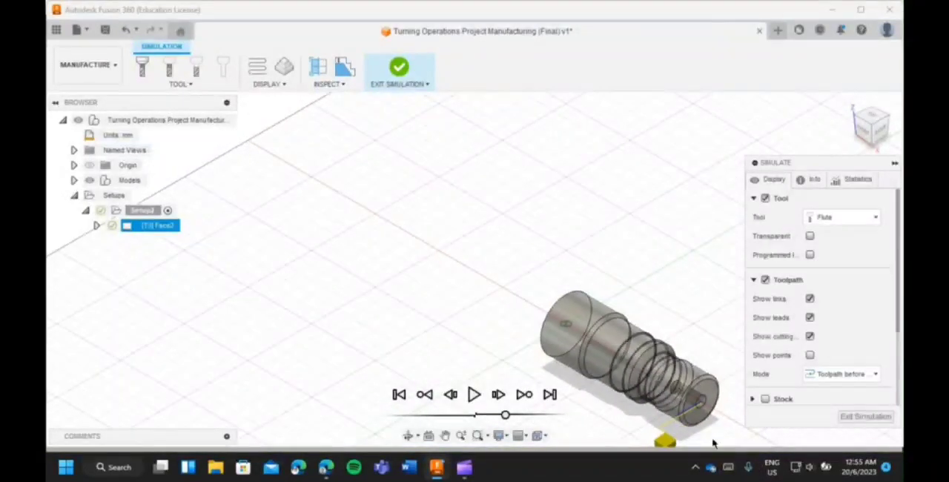
{"action": "scroll", "coordinate": [714, 445], "scroll_direction": "up", "scroll_amount": 5}
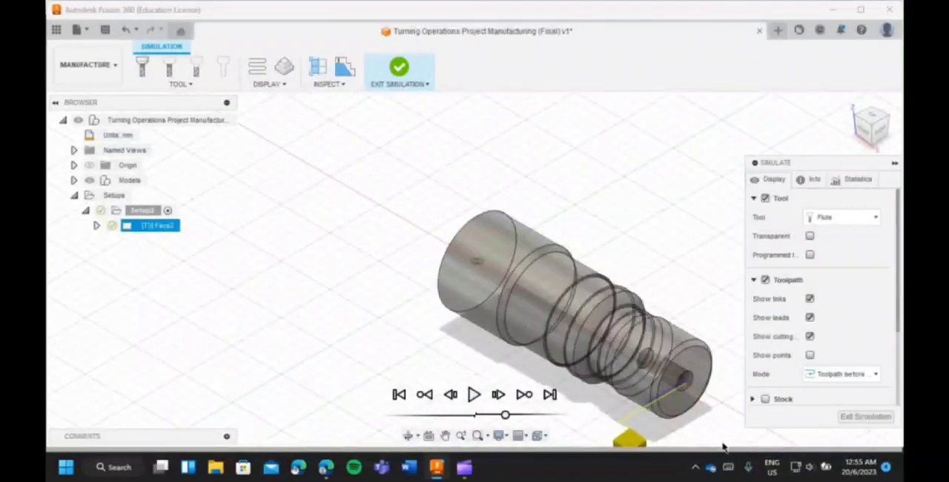
{"action": "scroll", "coordinate": [700, 433], "scroll_direction": "up", "scroll_amount": 3}
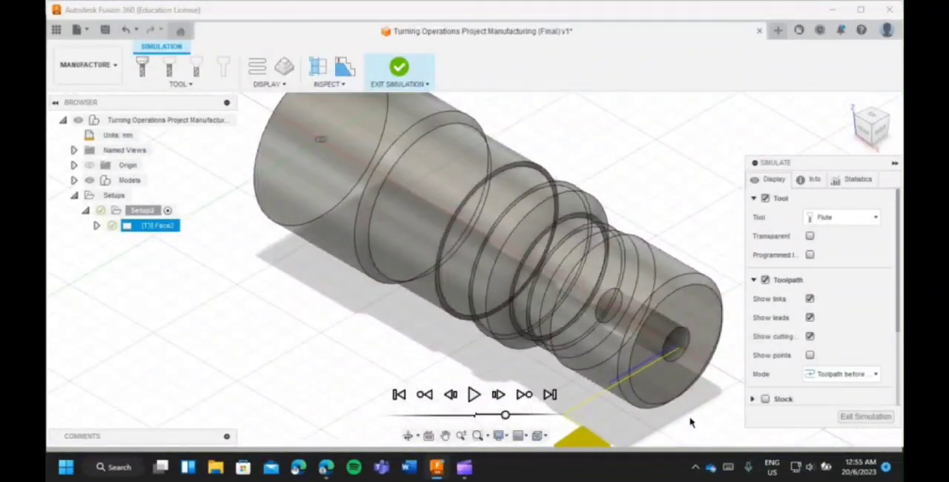
{"action": "scroll", "coordinate": [697, 426], "scroll_direction": "down", "scroll_amount": 4}
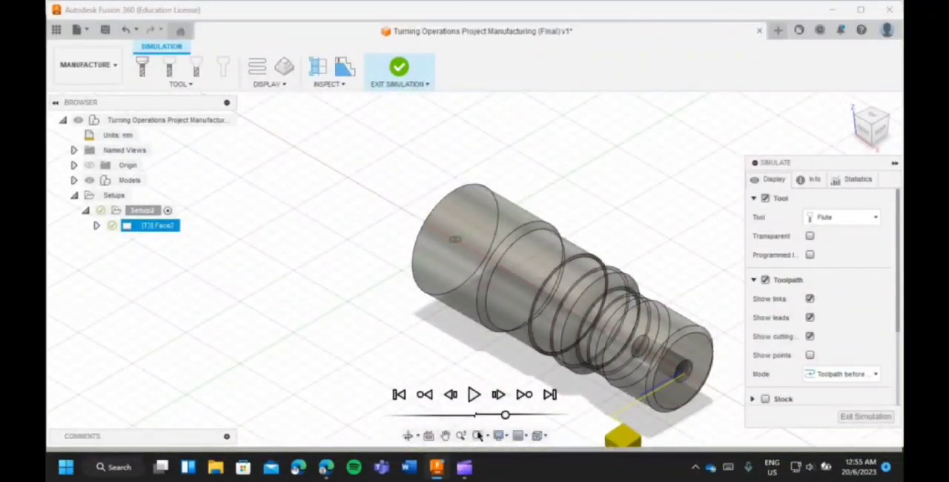
{"action": "left_click", "coordinate": [474, 394]}
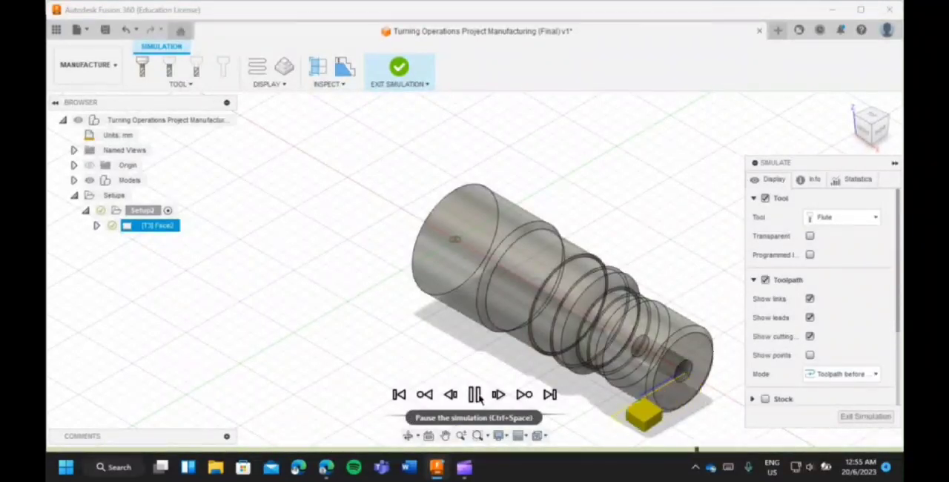
{"action": "left_click", "coordinate": [476, 395]}
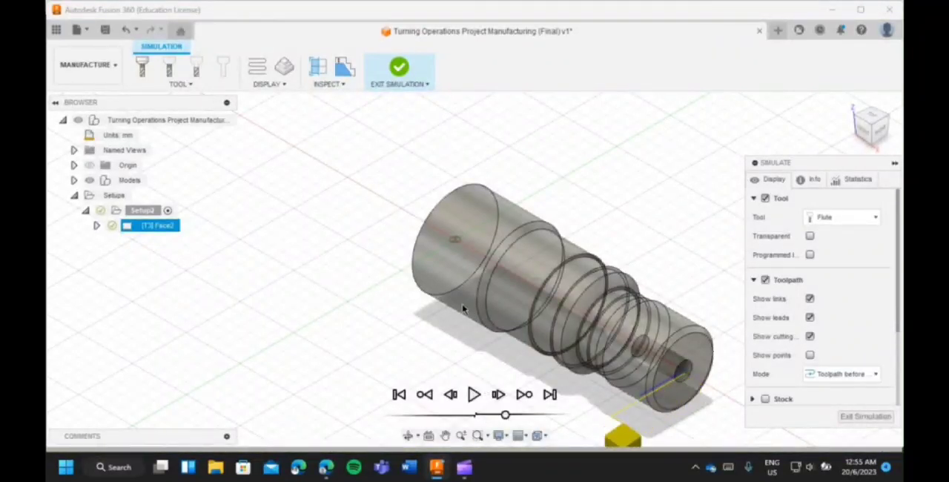
{"action": "left_click", "coordinate": [411, 72]}
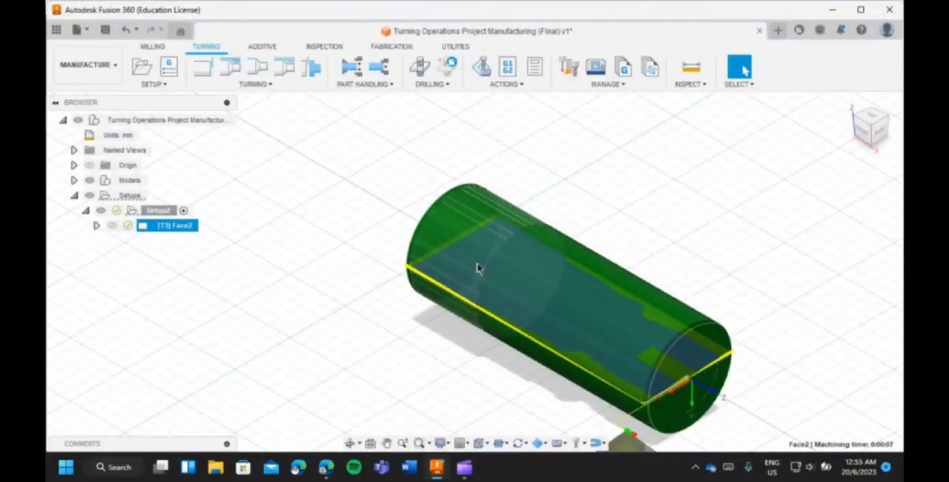
Create an outside Profile Roughing operation using tool #3 with coolant disabled, and generate its toolpath.
{"action": "left_click", "coordinate": [230, 67]}
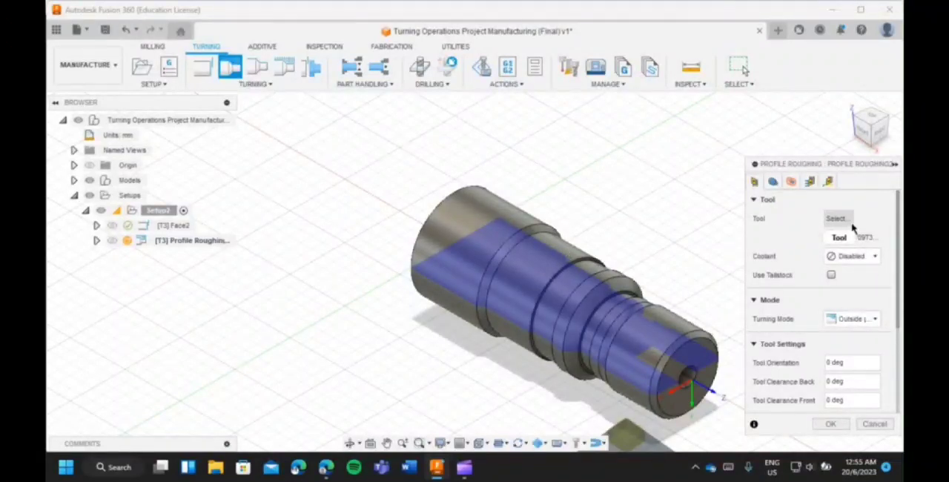
{"action": "scroll", "coordinate": [822, 334], "scroll_direction": "down", "scroll_amount": 2}
{"action": "left_click", "coordinate": [828, 423]}
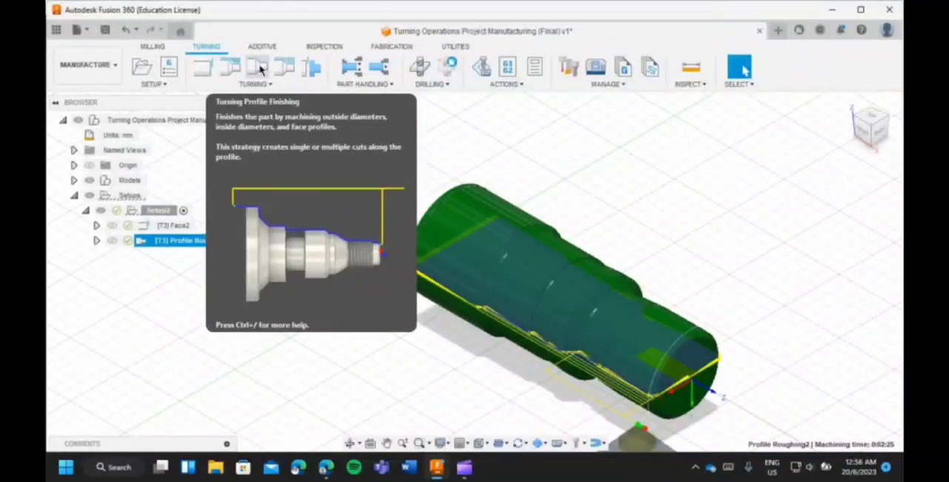
Start a turning Profile Finishing operation and assign the OD Grooving tool with 0.8 mm corner radius from the Turning Tools (Metric) library.
{"action": "left_click", "coordinate": [259, 68]}
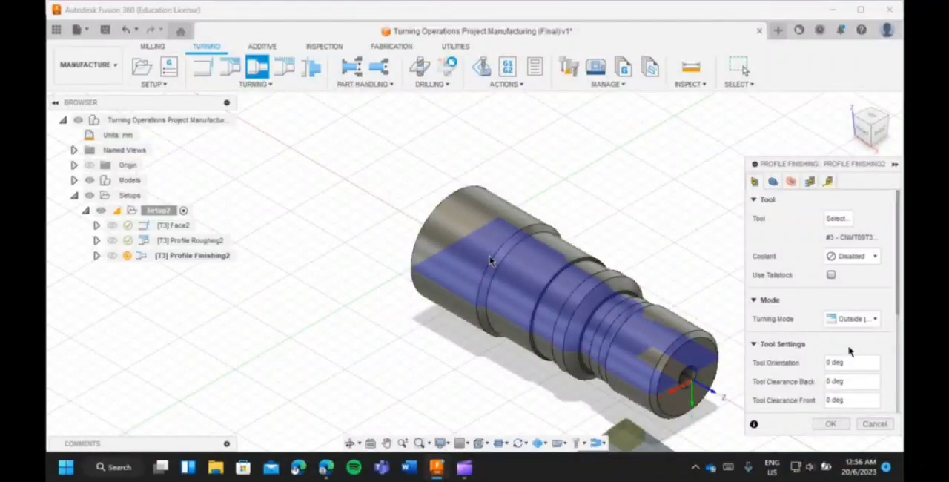
{"action": "left_click", "coordinate": [837, 218]}
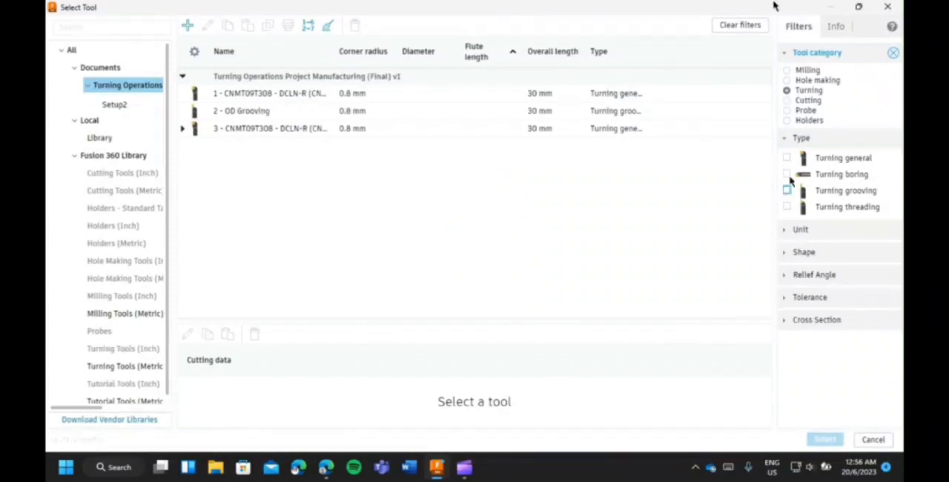
{"action": "left_click", "coordinate": [786, 190]}
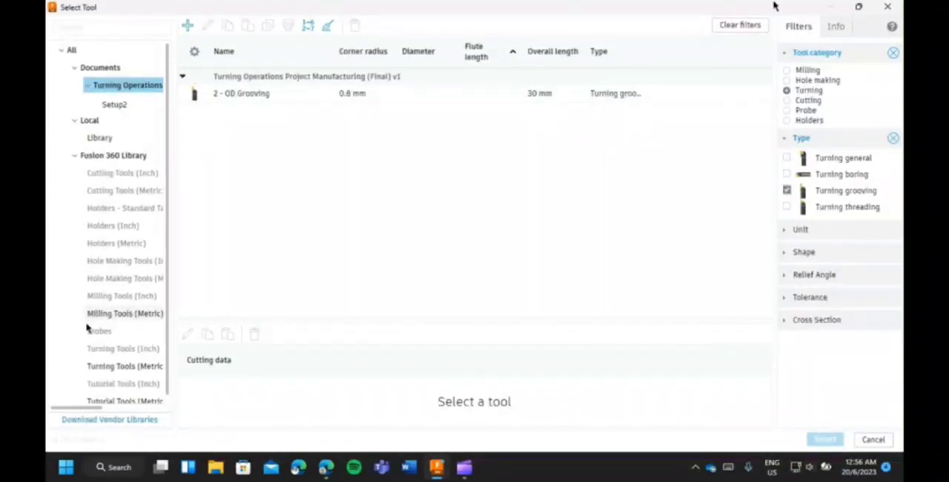
{"action": "scroll", "coordinate": [111, 348], "scroll_direction": "down", "scroll_amount": 1}
{"action": "left_click", "coordinate": [128, 363]}
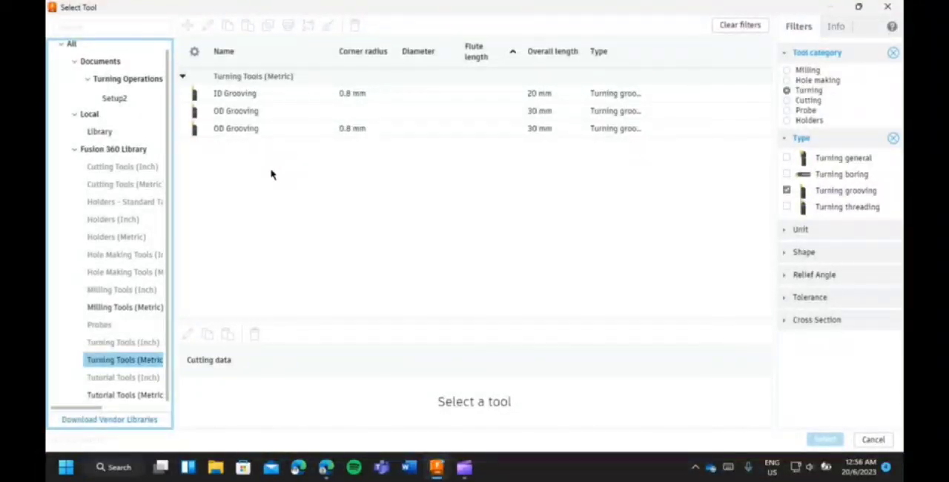
{"action": "left_click", "coordinate": [241, 128]}
{"action": "left_click", "coordinate": [250, 130]}
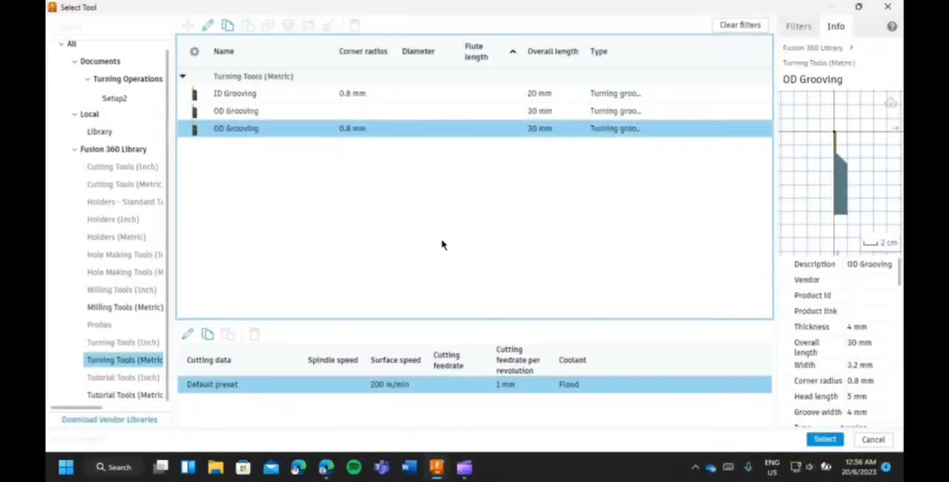
{"action": "left_click", "coordinate": [824, 441]}
Set the finishing surface speed to 91.44 m/min and cutting feed per revolution to 0.127 mm, and accept the operation.
{"action": "scroll", "coordinate": [830, 403], "scroll_direction": "down", "scroll_amount": 2}
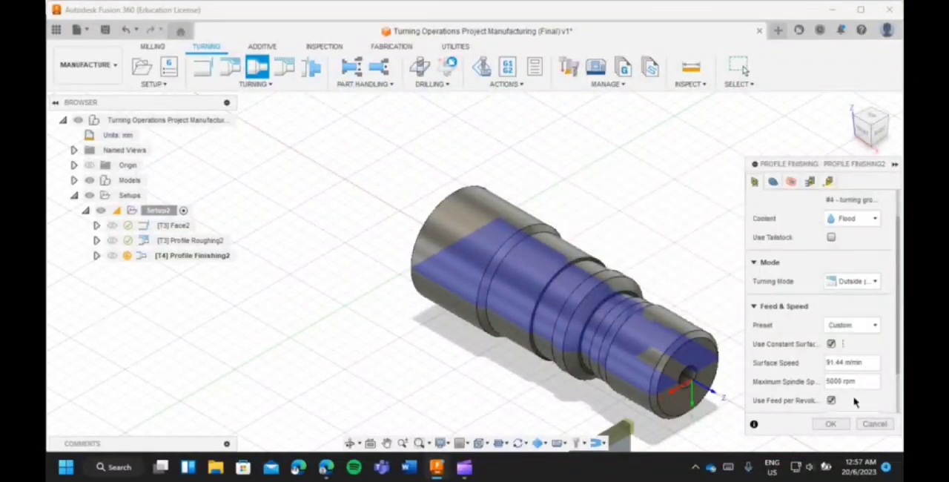
{"action": "scroll", "coordinate": [826, 385], "scroll_direction": "down", "scroll_amount": 2}
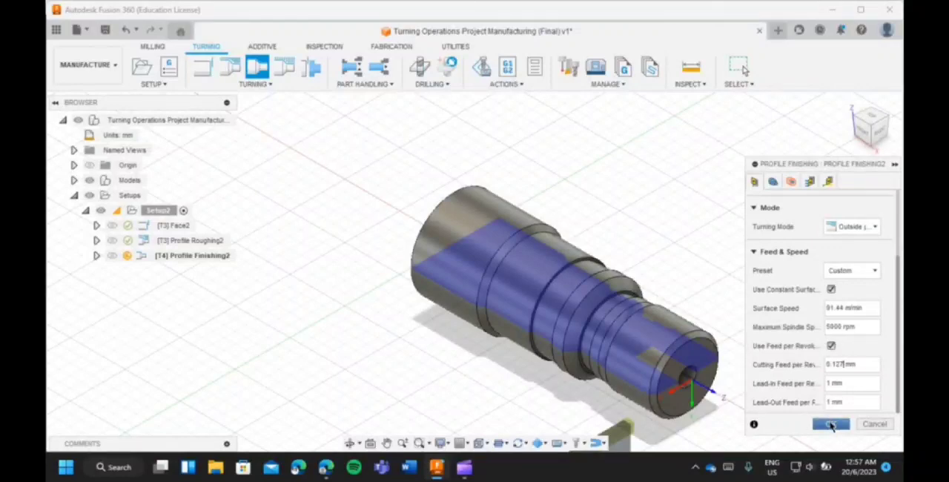
{"action": "left_click", "coordinate": [830, 424]}
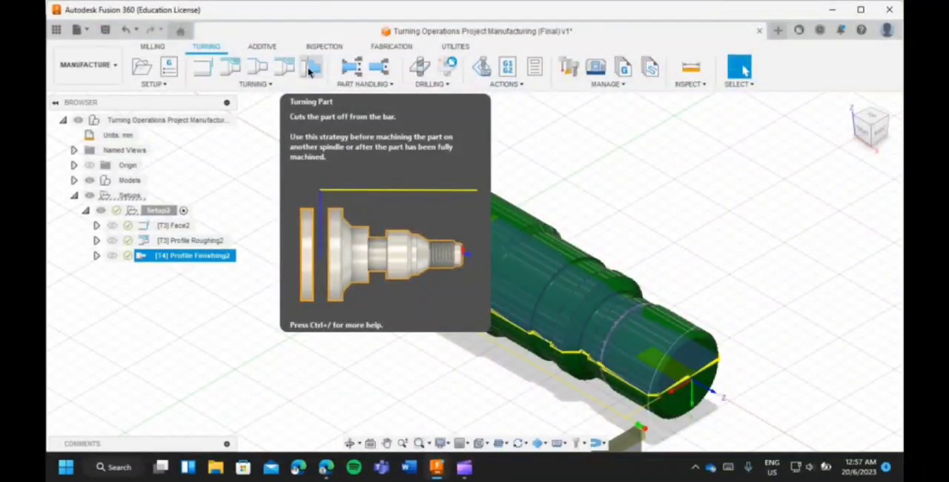
Create a turning Part operation to cut off the part with tool #4, flood coolant and 0.127 mm cutting feed per revolution.
{"action": "left_click", "coordinate": [310, 69]}
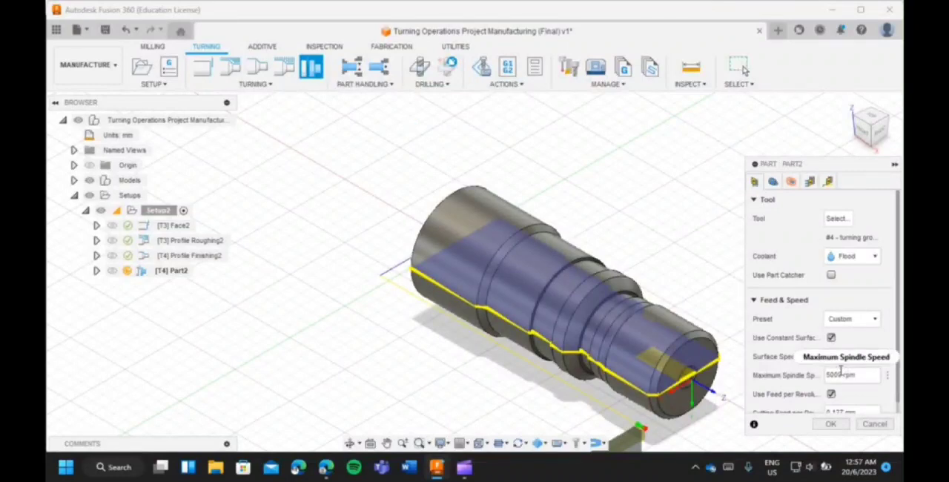
{"action": "scroll", "coordinate": [845, 371], "scroll_direction": "down", "scroll_amount": 1}
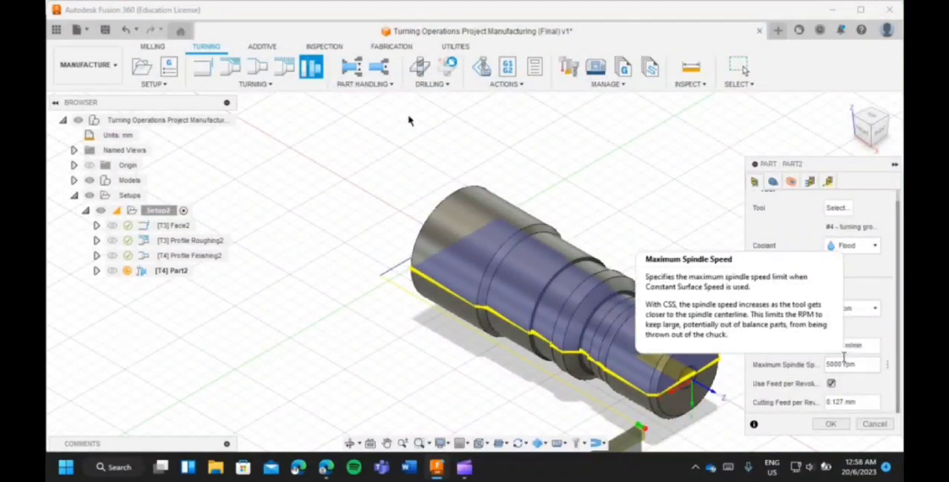
{"action": "left_click", "coordinate": [831, 424]}
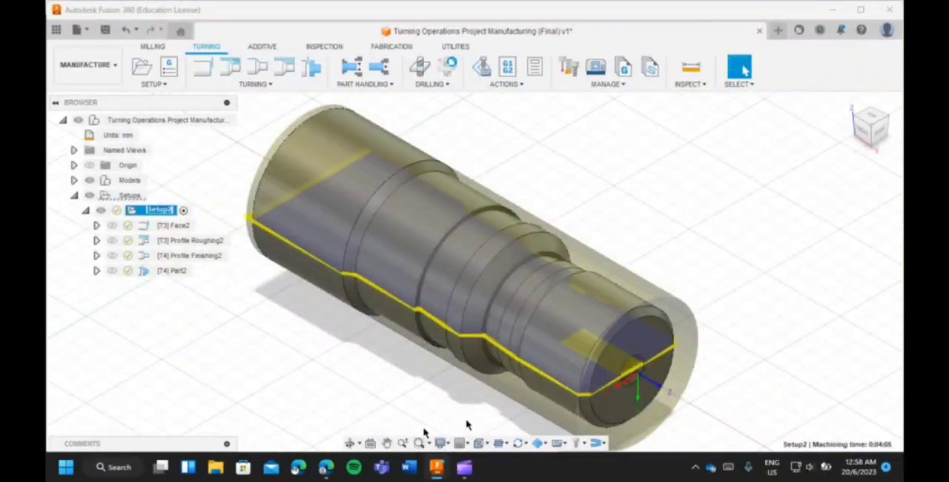
Open the toolpath simulation for the whole turning setup, Setup2, and turn on the stock display.
{"action": "left_click", "coordinate": [384, 443]}
{"action": "left_click_drag", "start_coordinate": [383, 400], "coordinate": [383, 343]}
{"action": "scroll", "coordinate": [402, 370], "scroll_direction": "down", "scroll_amount": 3}
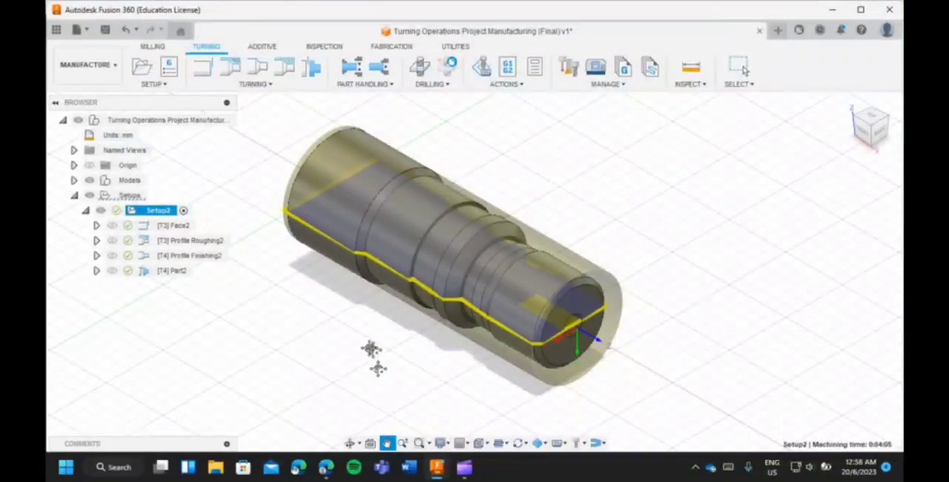
{"action": "key", "text": "Escape"}
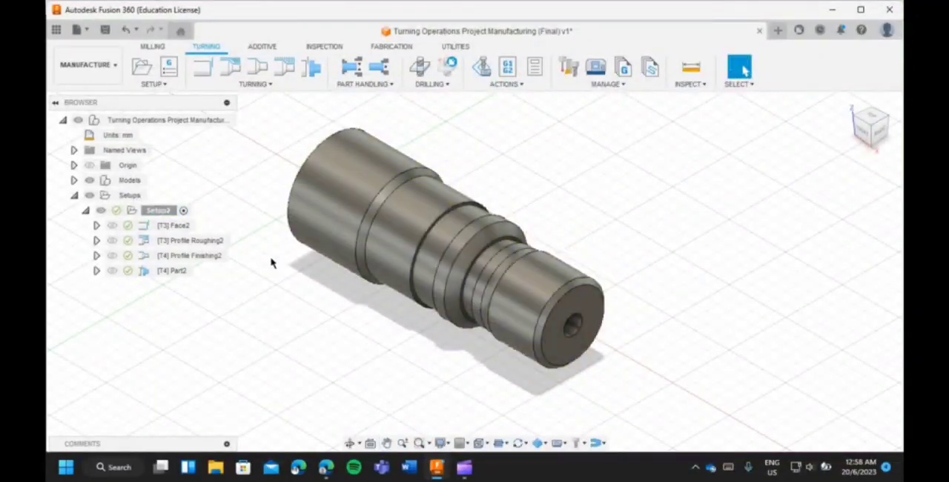
{"action": "right_click", "coordinate": [159, 212]}
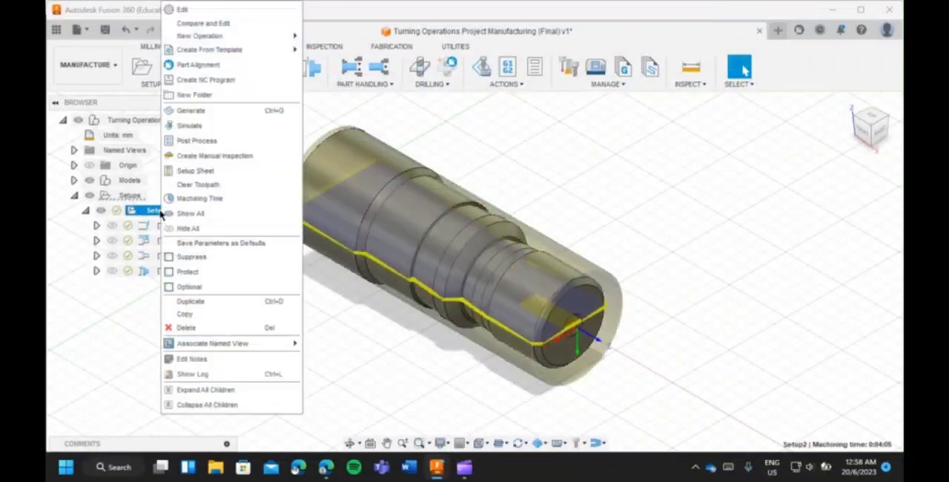
{"action": "left_click", "coordinate": [215, 126]}
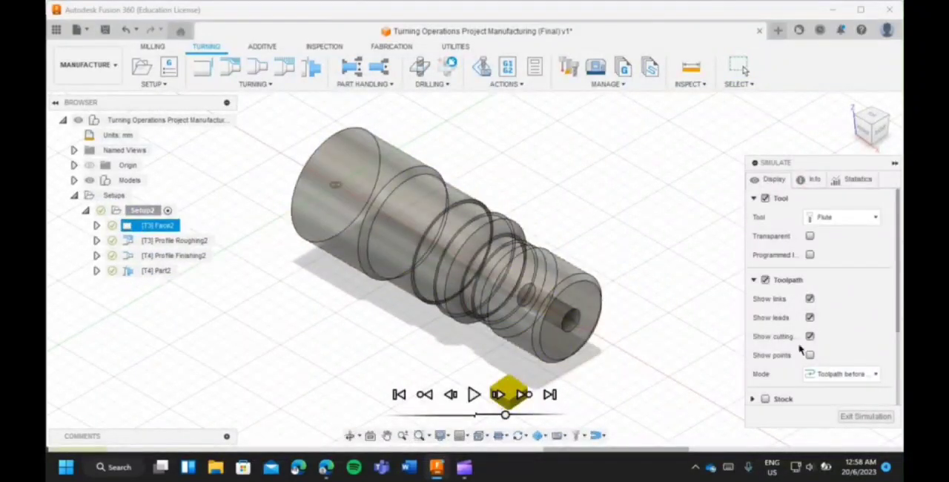
{"action": "left_click", "coordinate": [765, 399]}
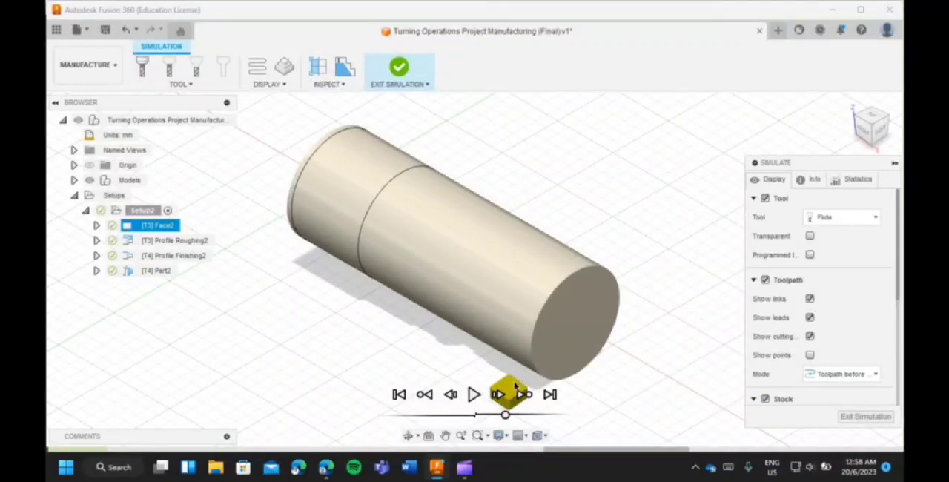
Play the machining simulation through the facing, roughing, finishing and parting operations, and exit the simulation.
{"action": "left_click", "coordinate": [473, 394]}
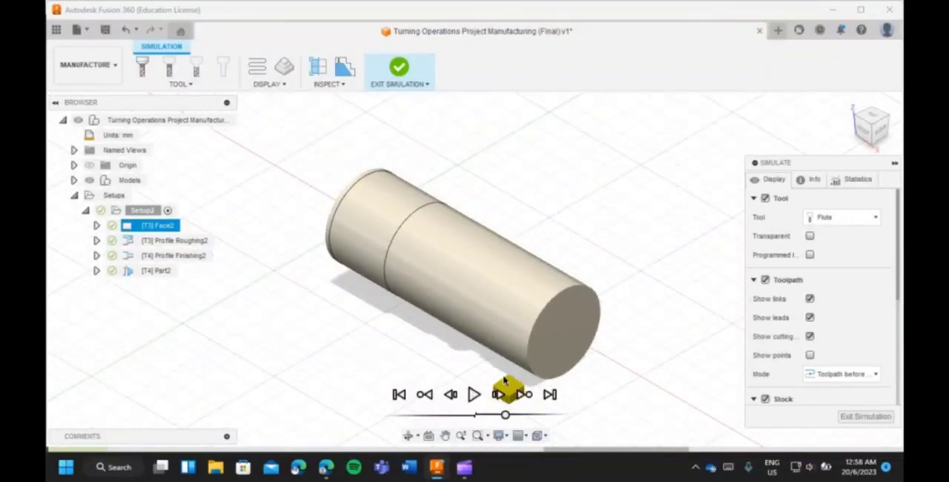
{"action": "left_click", "coordinate": [474, 394]}
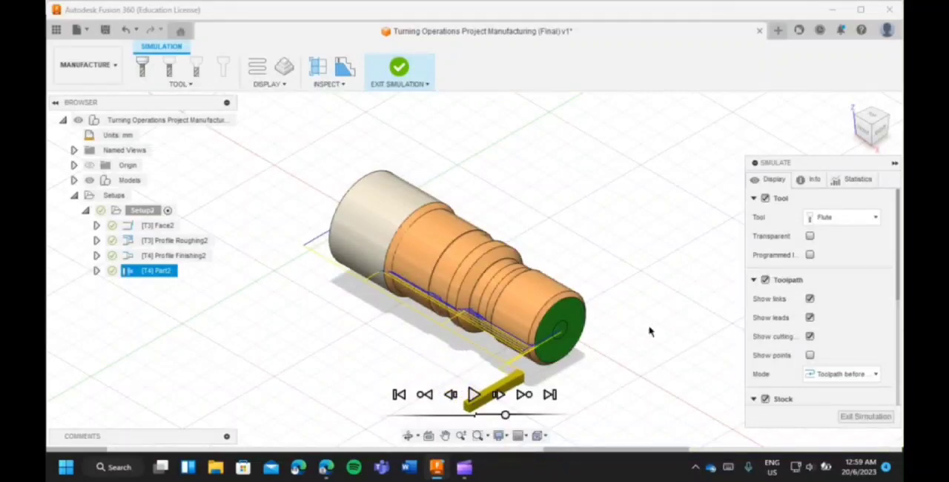
{"action": "left_click", "coordinate": [396, 67]}
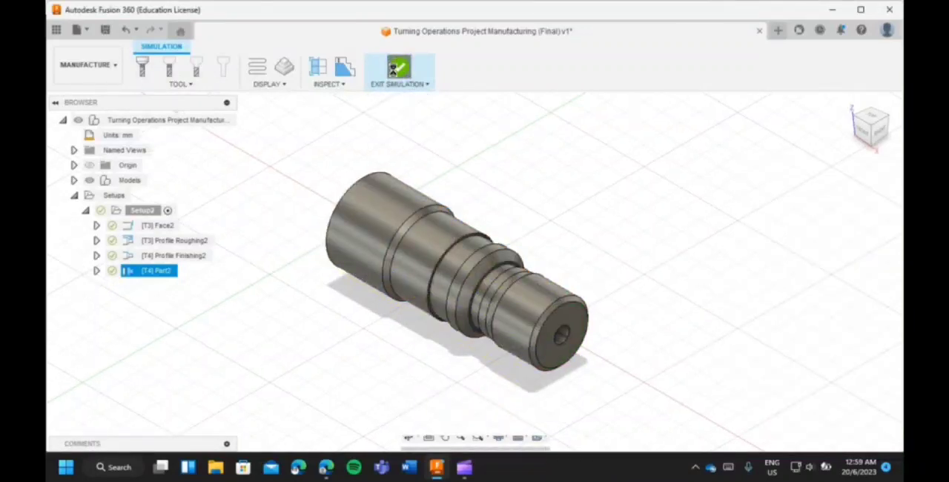